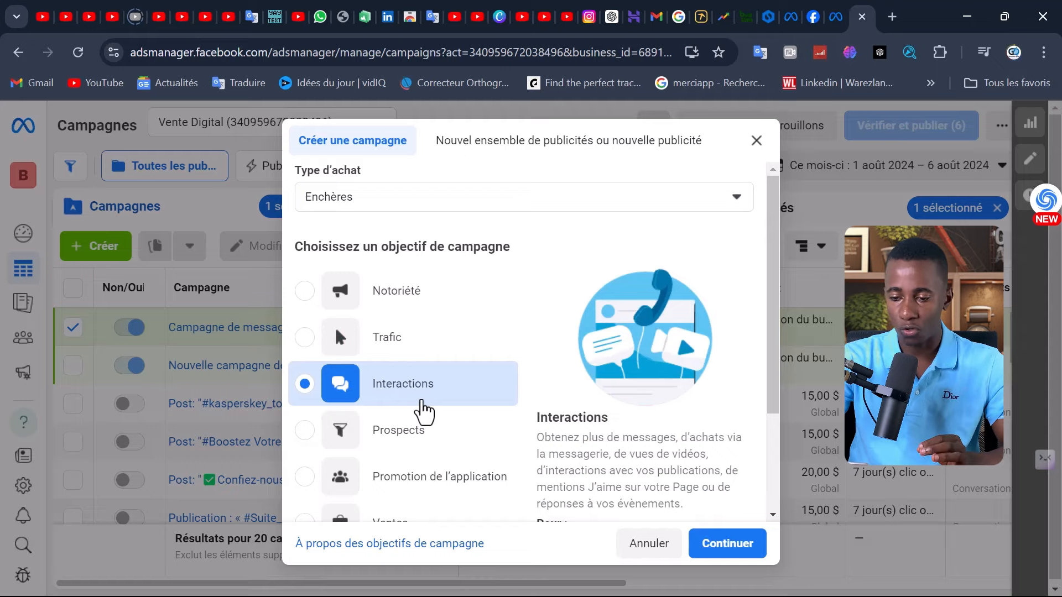
# - Create a campaign with the Interactions objective and the "Campagne de messages sur mesure" configuration
pyautogui.click(737, 544)
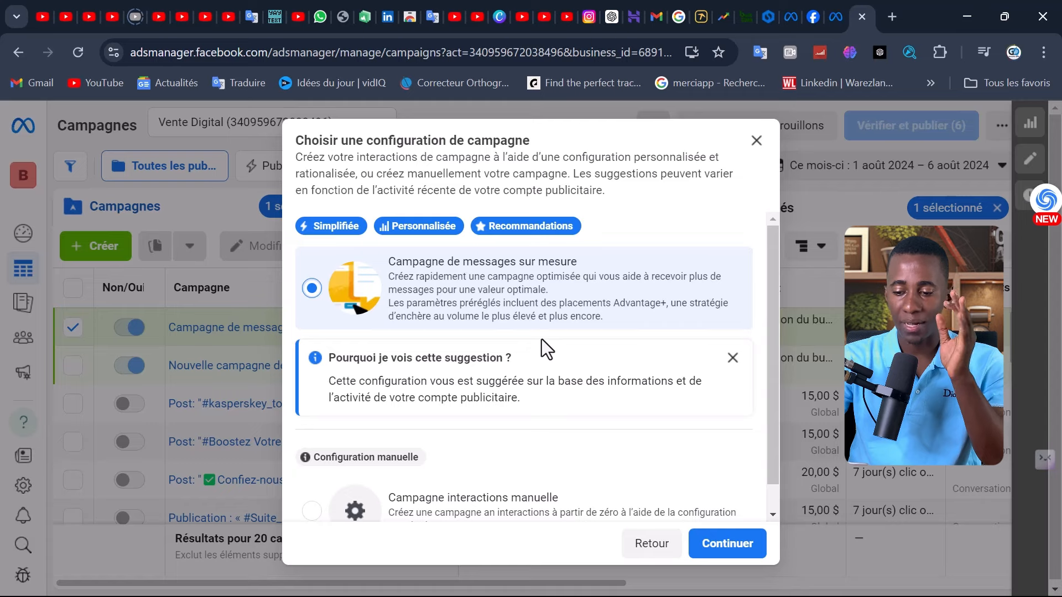
pyautogui.scroll(-1, 542, 340)
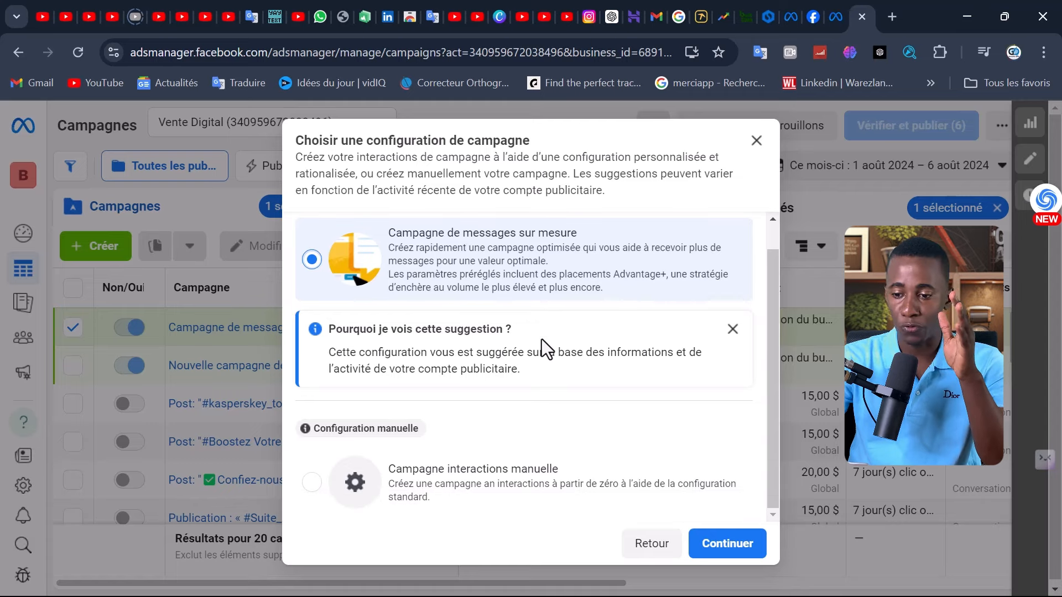
pyautogui.scroll(1, 542, 339)
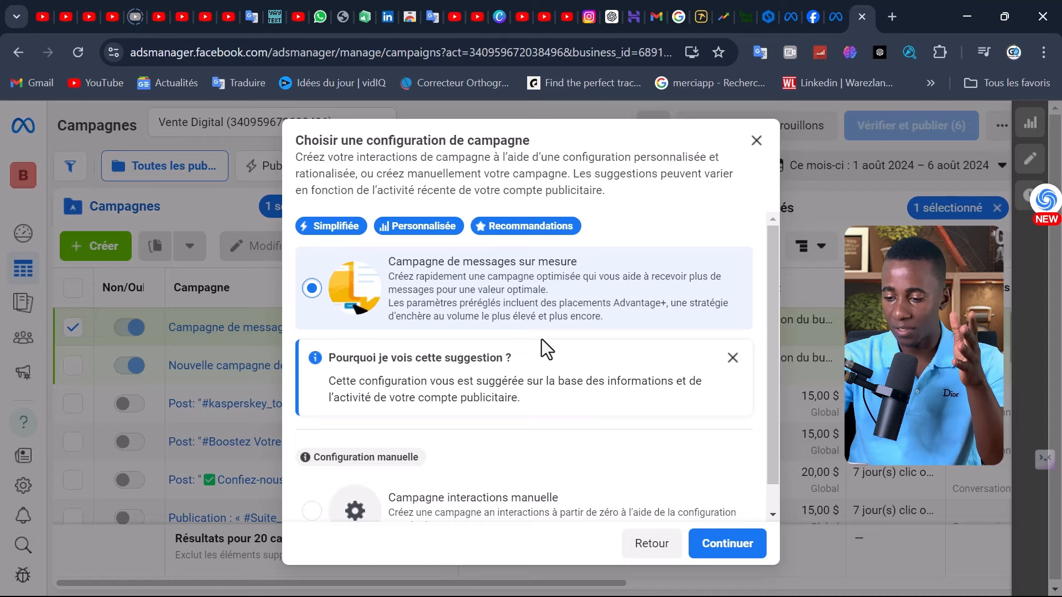
pyautogui.click(728, 541)
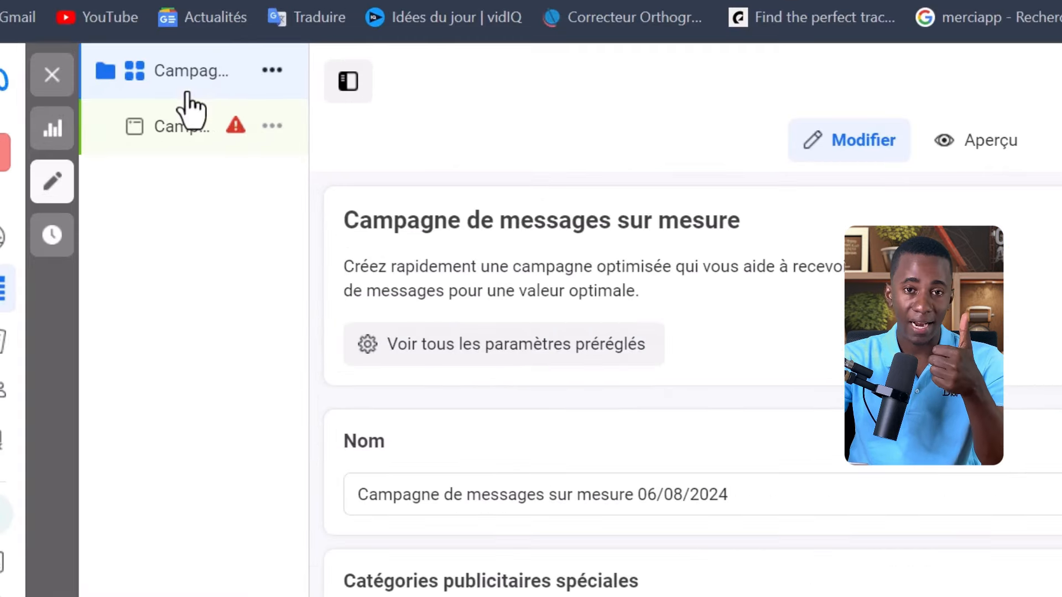
# - Review all the preset parameters of the tailored messages campaign, from bidding strategy to call-to-action, and close them
pyautogui.moveTo(162, 168)
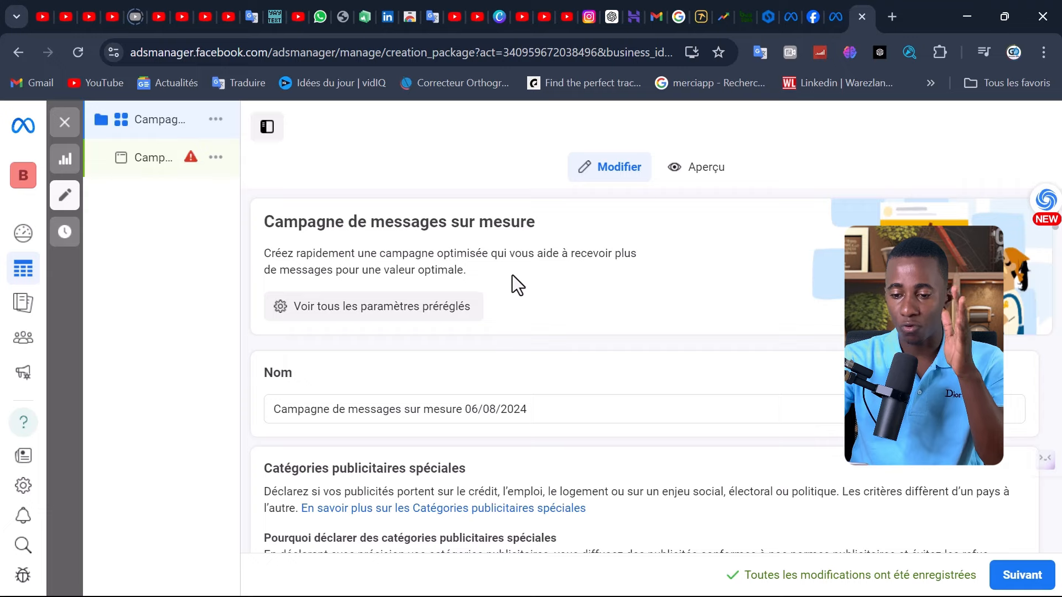
pyautogui.click(363, 313)
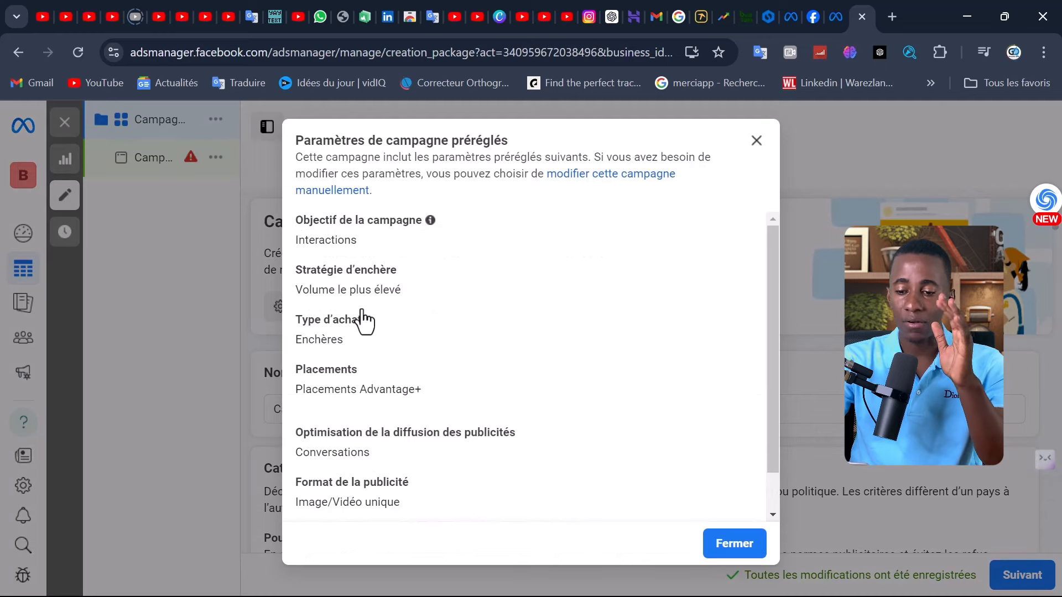
pyautogui.scroll(-1, 365, 321)
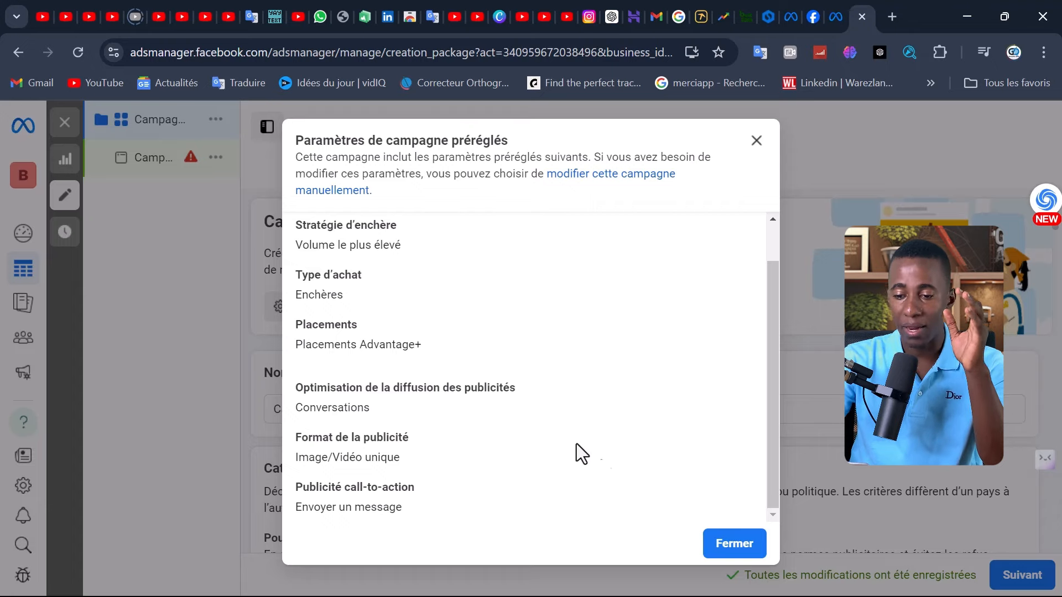
pyautogui.click(747, 553)
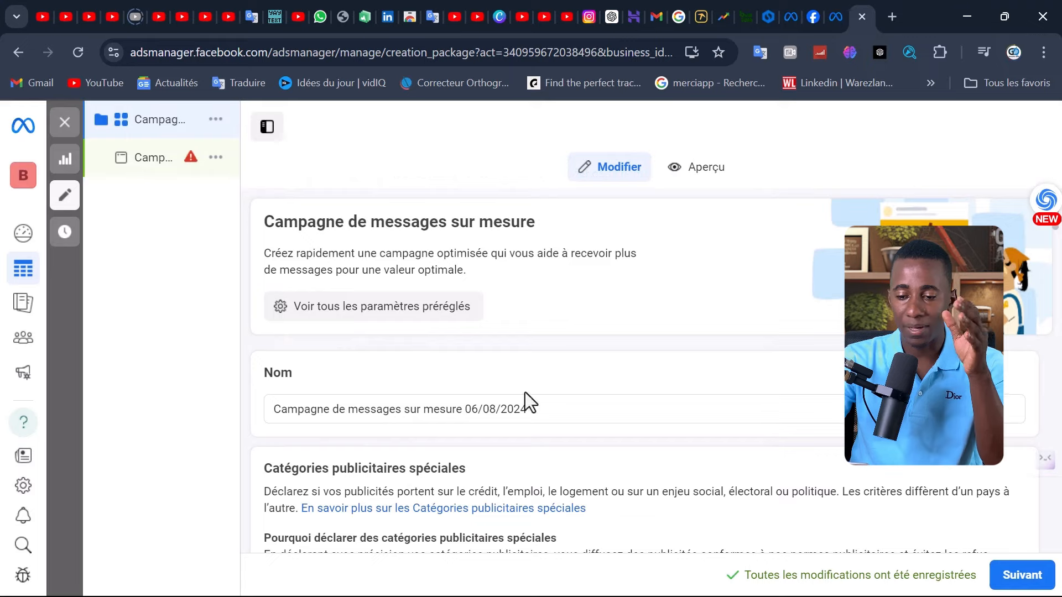
# - Examine the campaign name and special ad categories, viewing the ad categorization questionnaire and closing it without answering
pyautogui.scroll(-2, 525, 393)
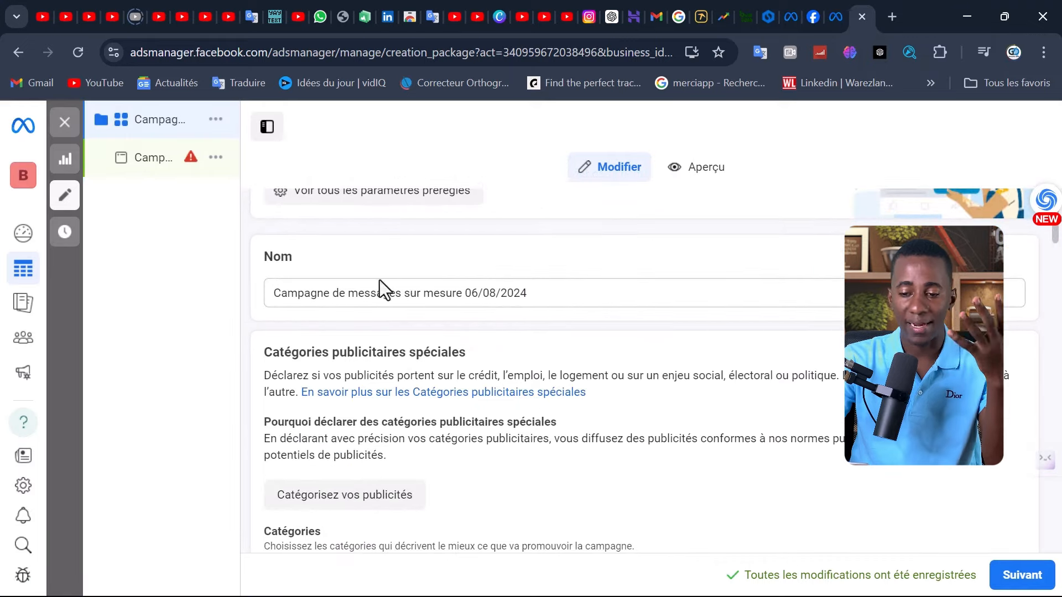
pyautogui.scroll(-2, 484, 264)
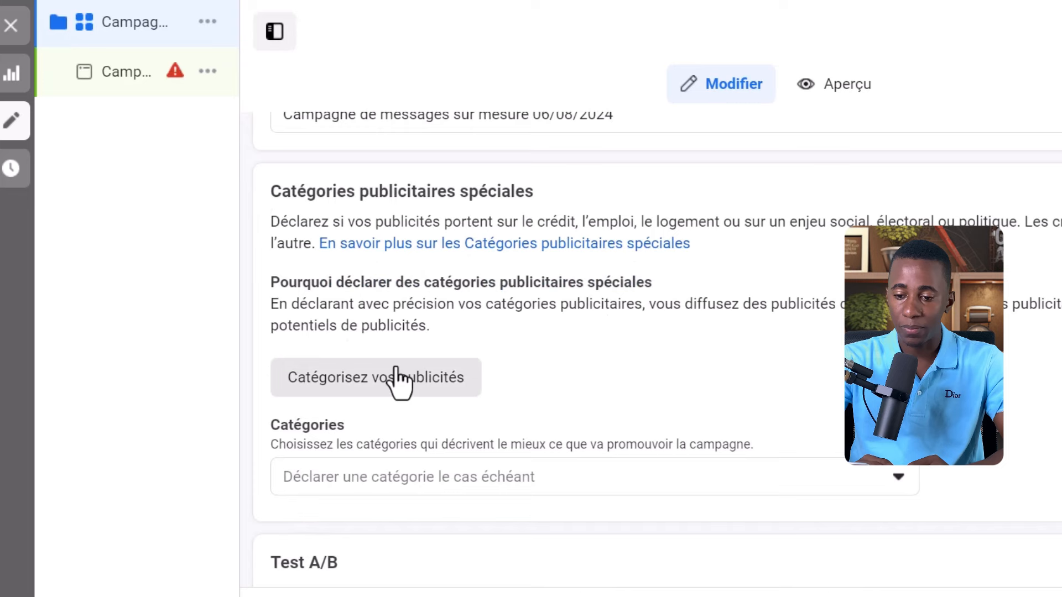
pyautogui.click(362, 393)
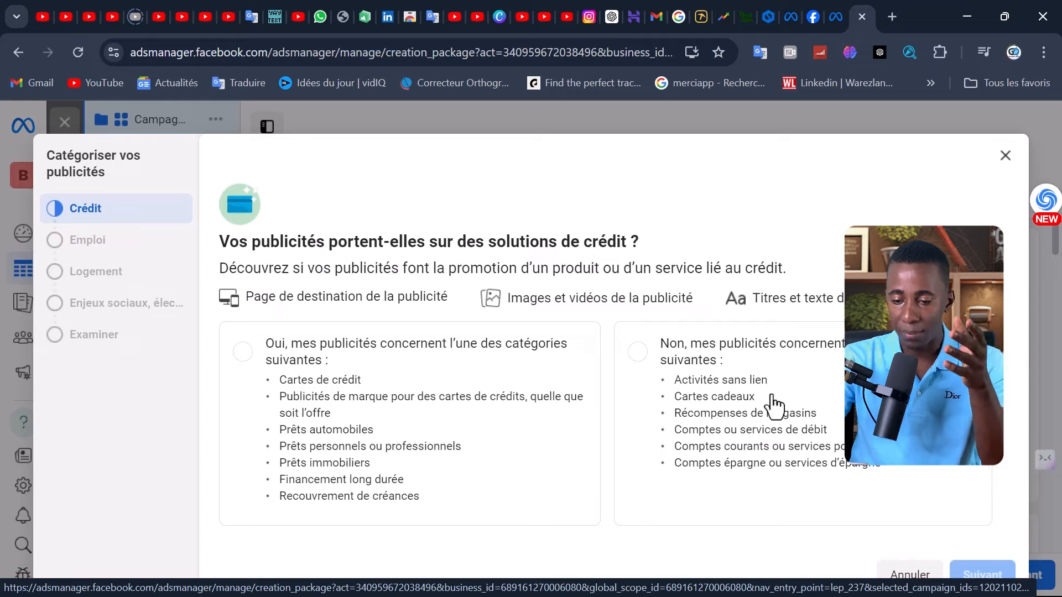
pyautogui.click(1005, 156)
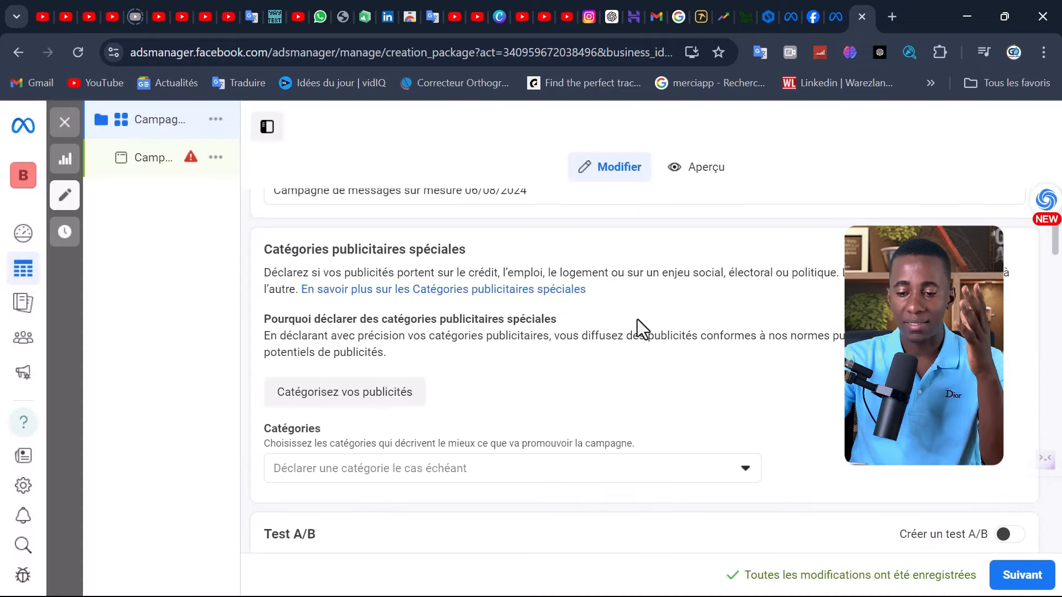
# - Look over the A/B test section and recheck the campaign's preset parameters
pyautogui.scroll(-5, 637, 319)
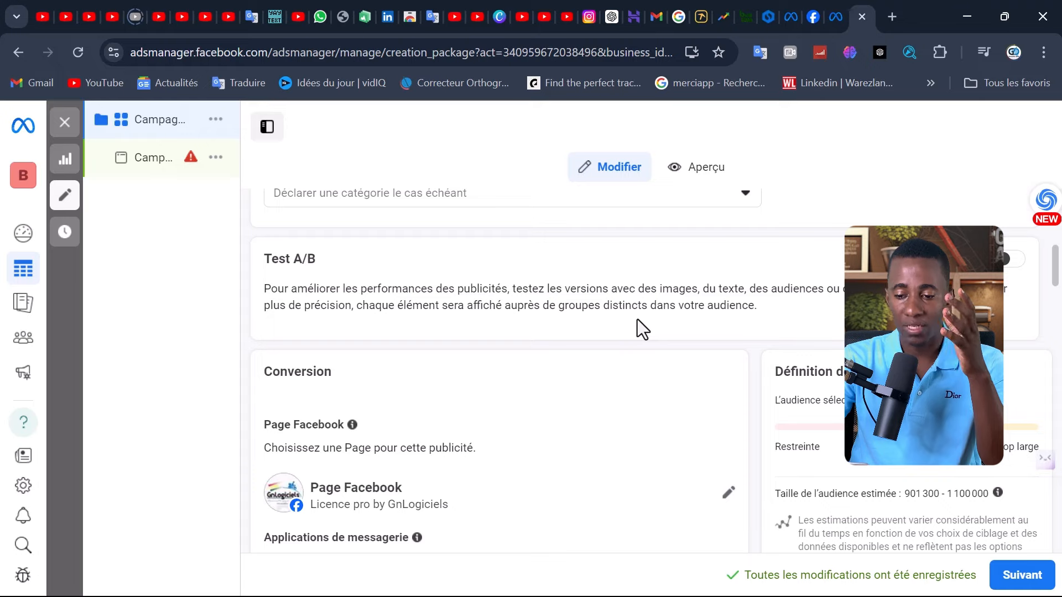
pyautogui.scroll(8, 637, 319)
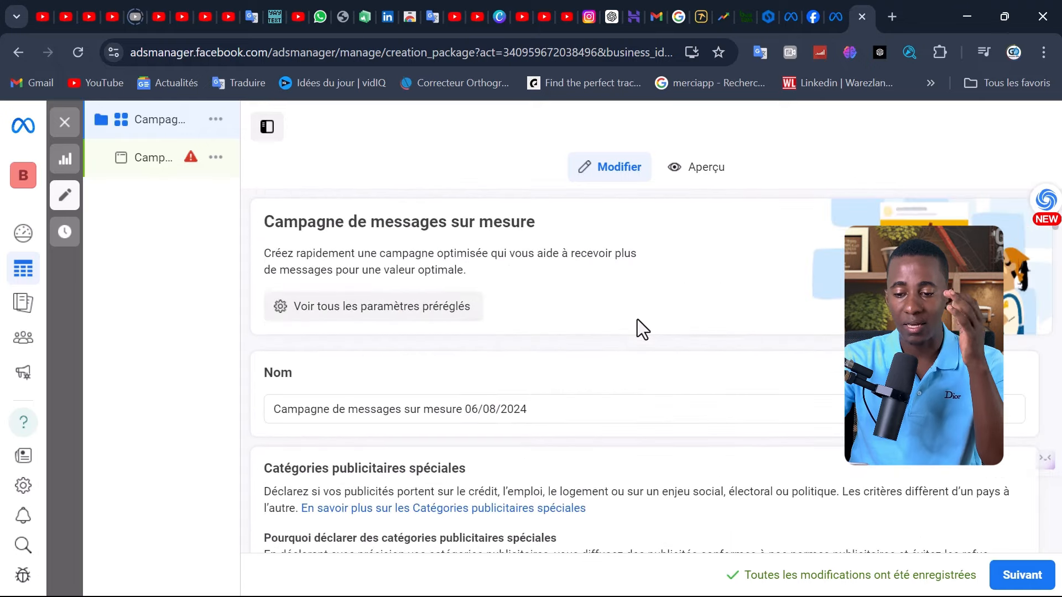
pyautogui.click(408, 309)
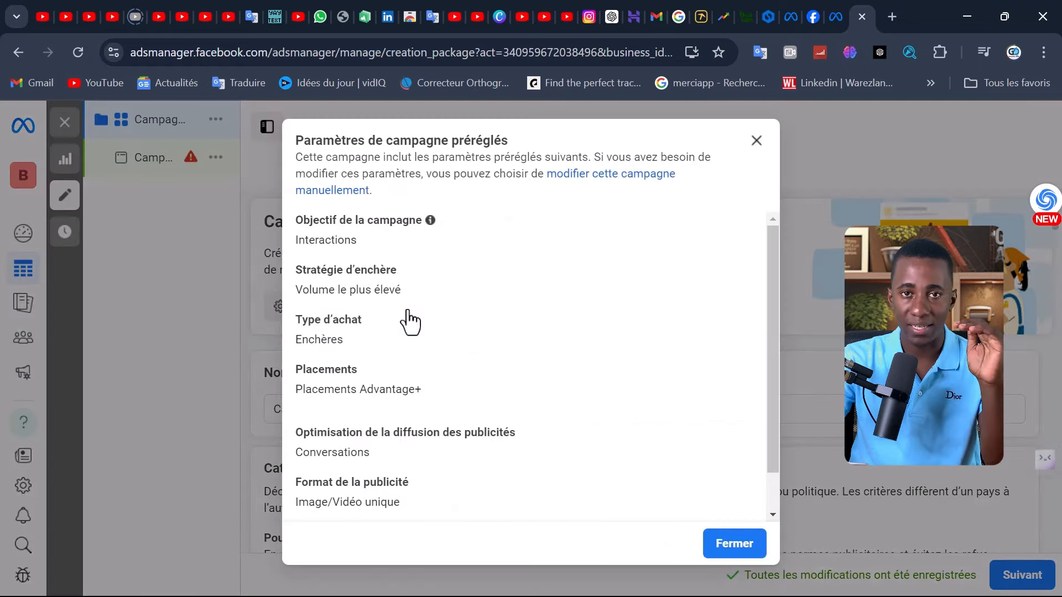
pyautogui.click(730, 550)
# - Examine the conversion settings, the messaging app destinations and the available budget types
pyautogui.scroll(-8, 729, 553)
pyautogui.scroll(-4, 729, 553)
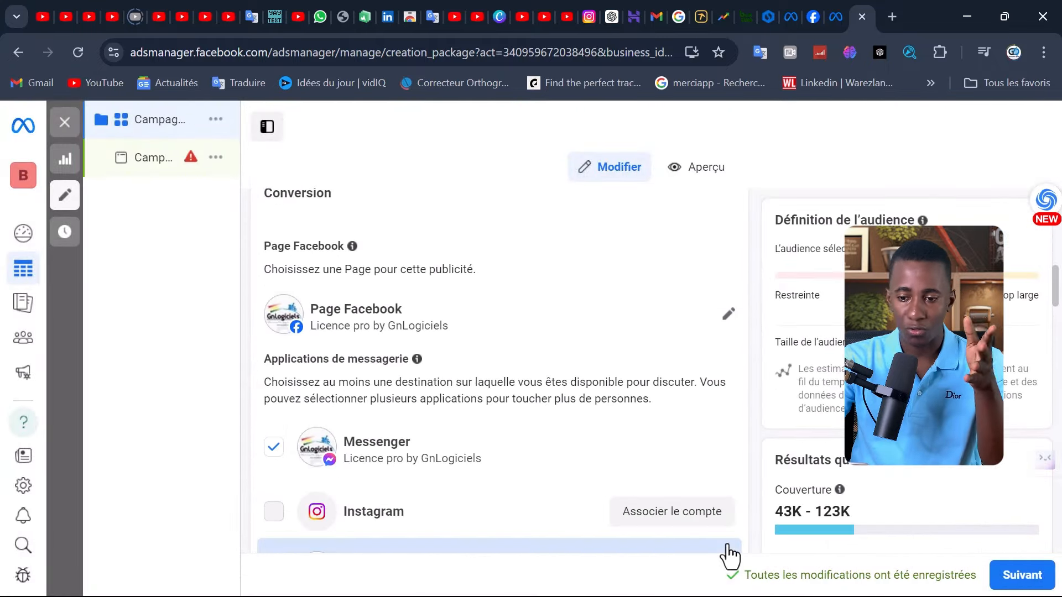
pyautogui.scroll(-2, 729, 553)
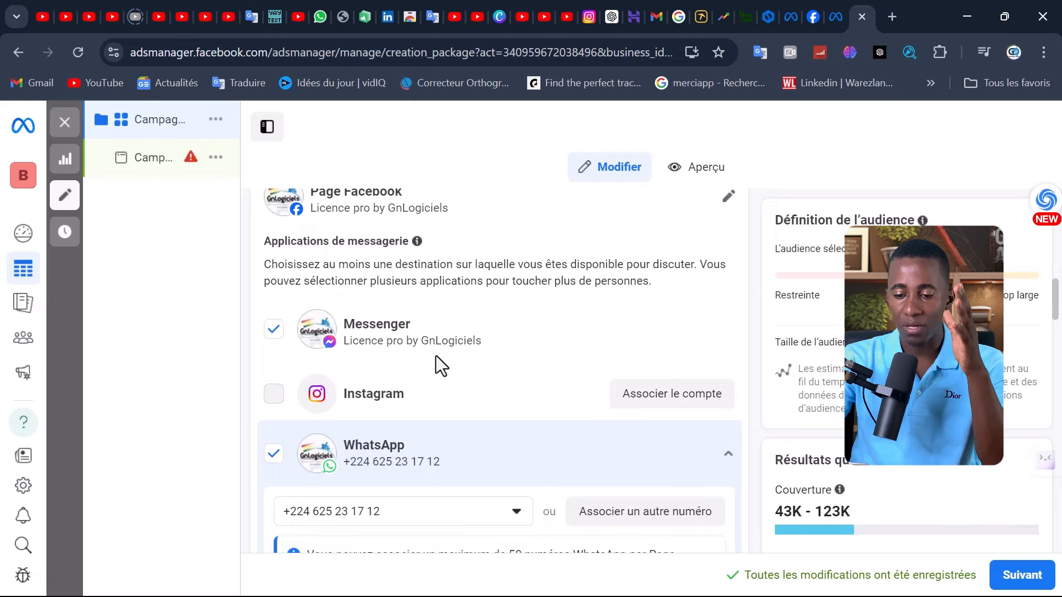
pyautogui.scroll(-8, 436, 356)
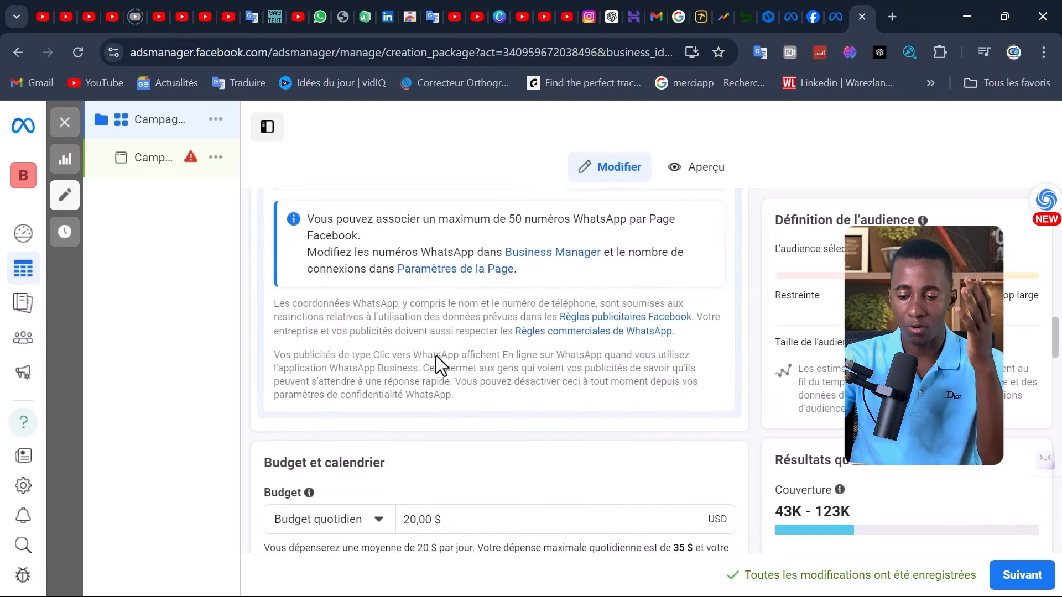
pyautogui.scroll(-1, 435, 356)
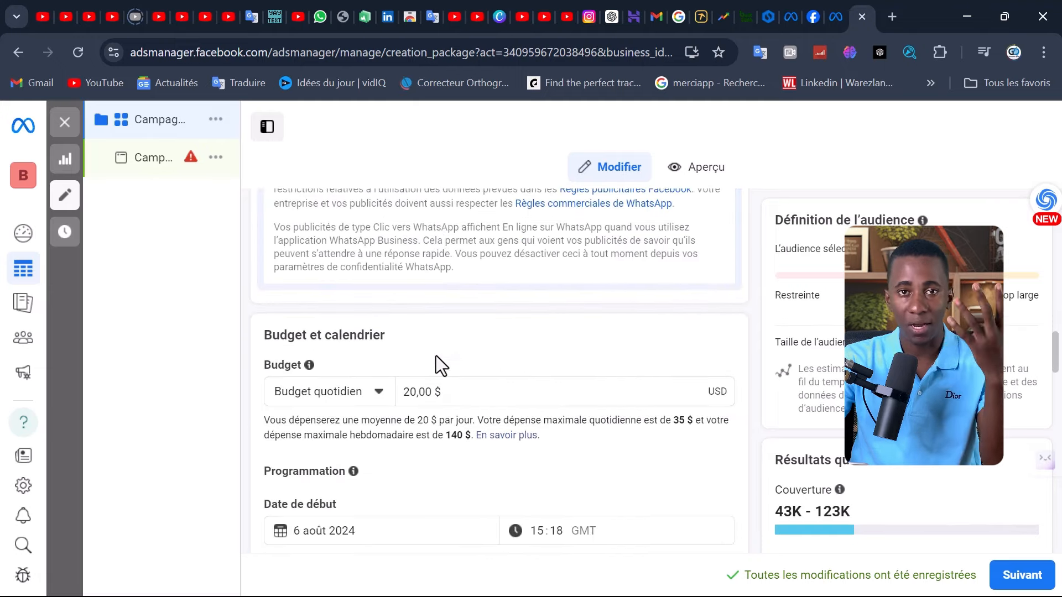
pyautogui.click(352, 393)
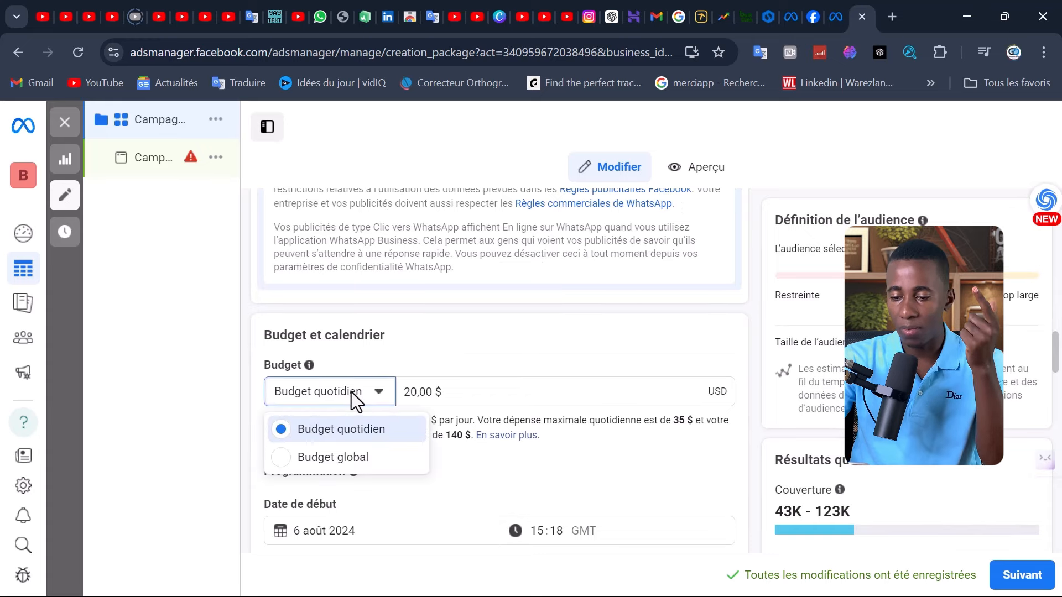
pyautogui.scroll(-3, 427, 343)
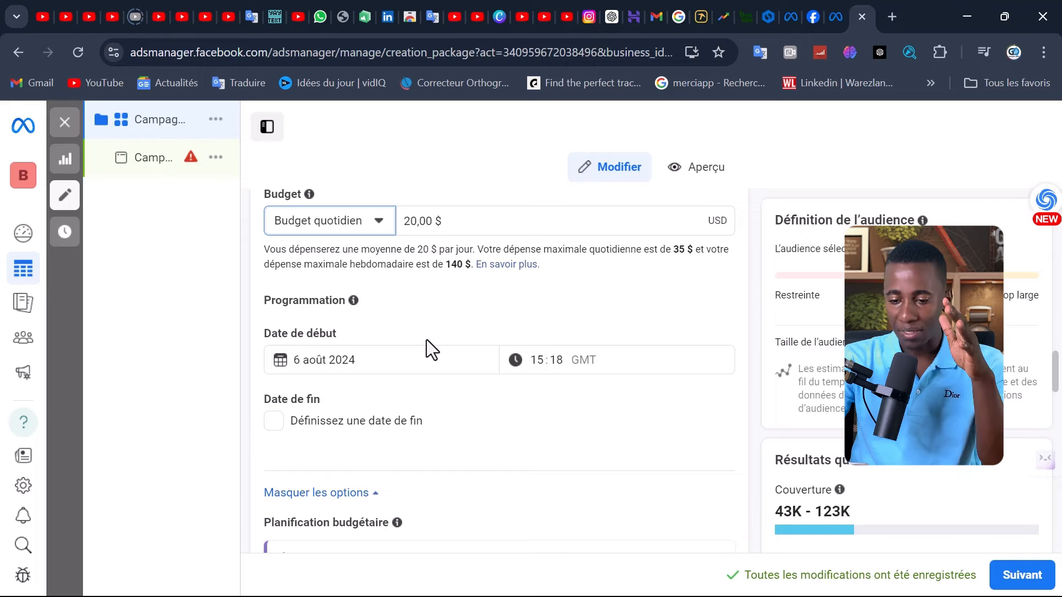
# - Examine the ad scheduling and audience settings, including locations, age, gender, advanced targeting and languages
pyautogui.scroll(-7, 426, 340)
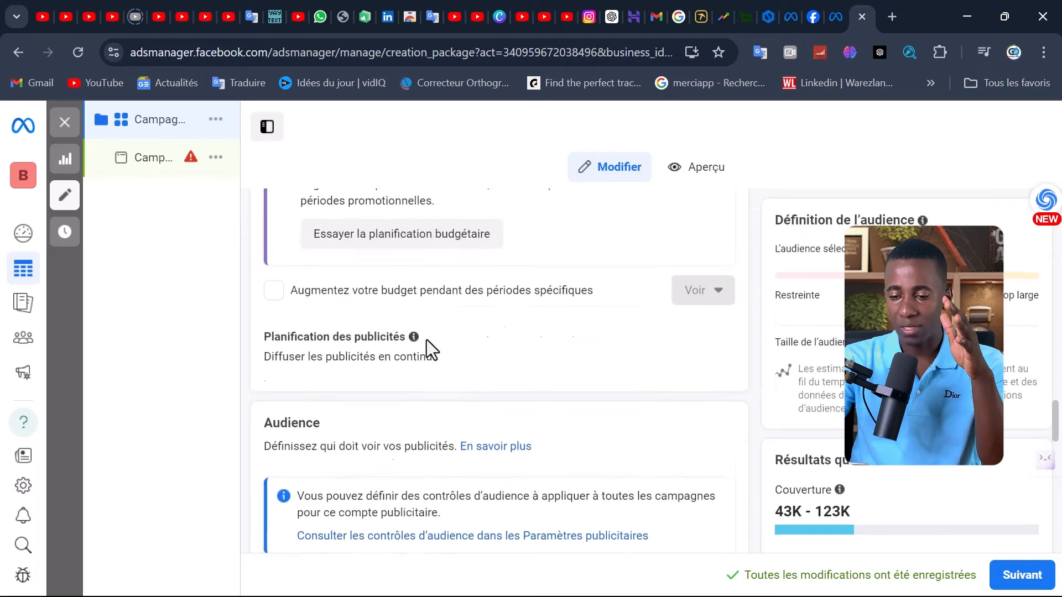
pyautogui.scroll(-8, 426, 339)
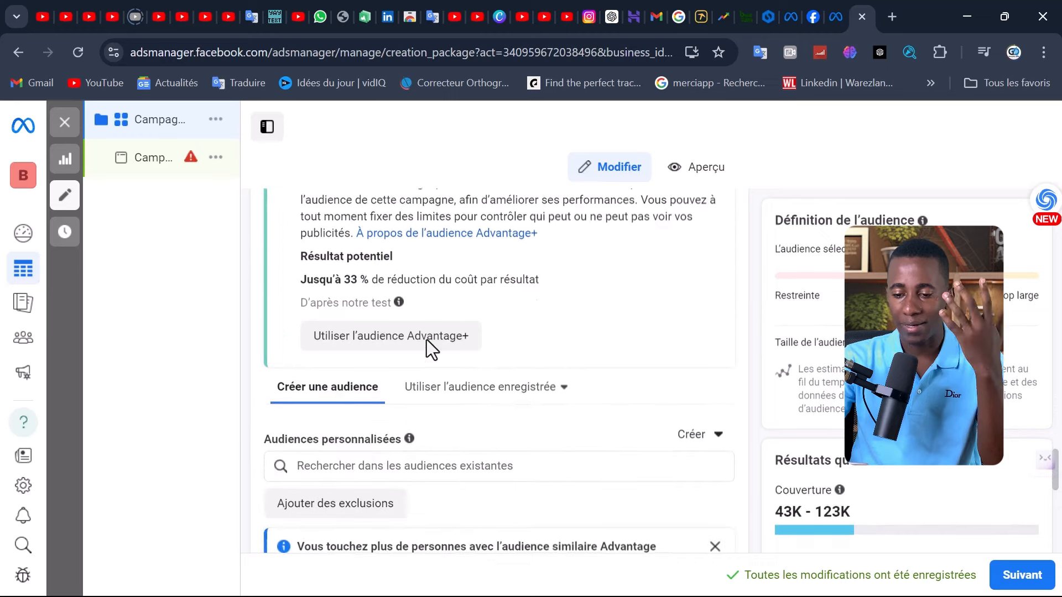
pyautogui.scroll(-5, 426, 339)
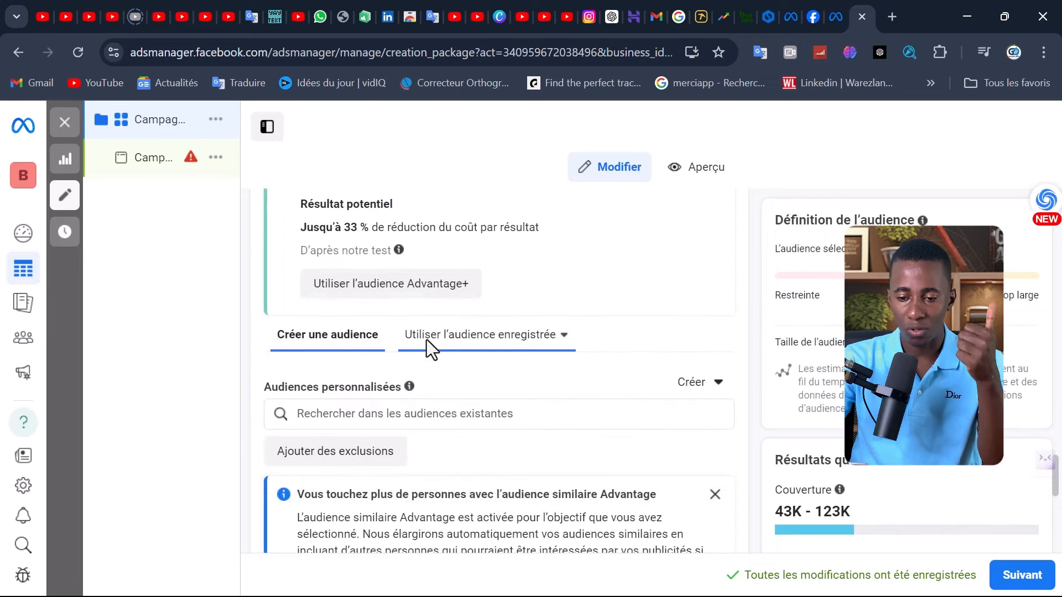
pyautogui.scroll(-4, 426, 340)
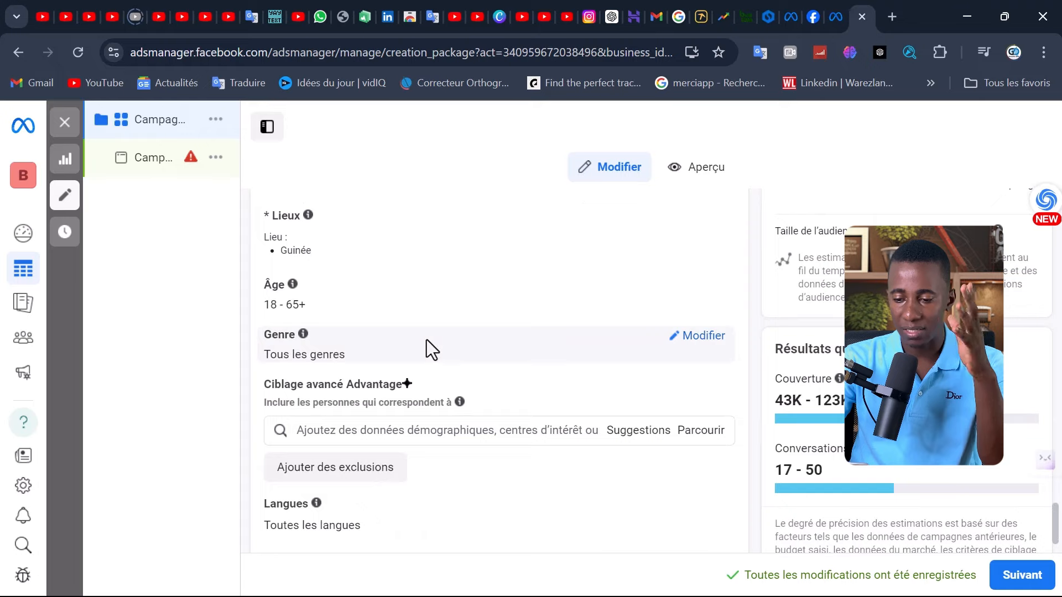
pyautogui.scroll(-2, 426, 340)
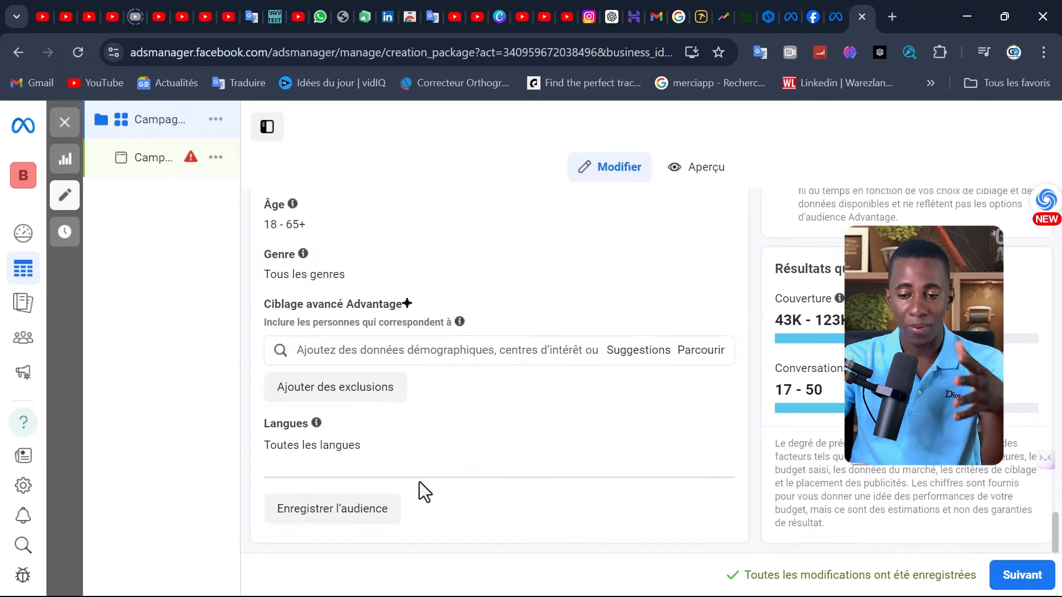
pyautogui.scroll(10, 419, 482)
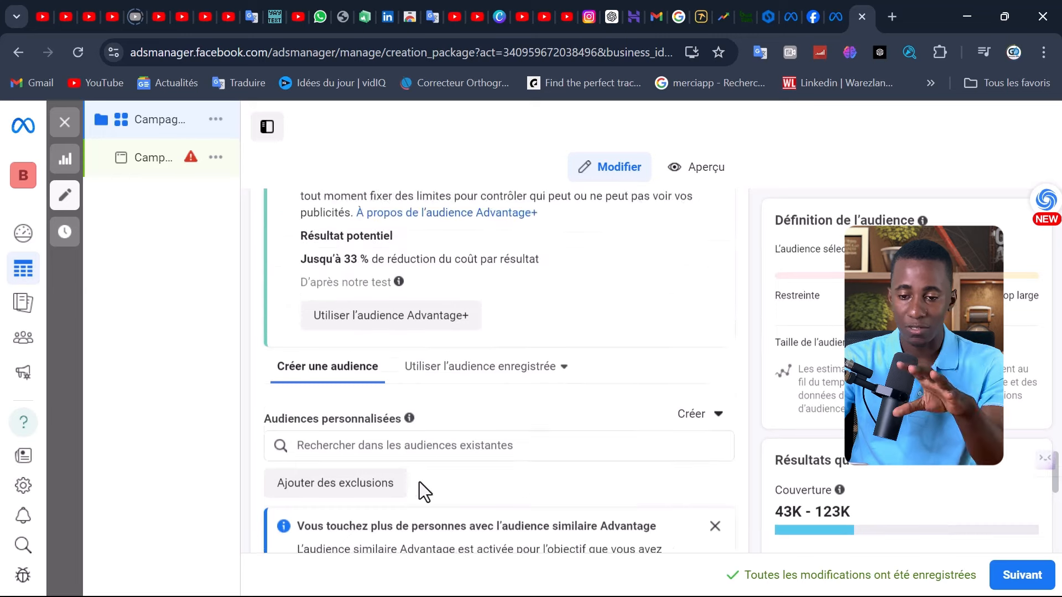
pyautogui.scroll(2, 419, 482)
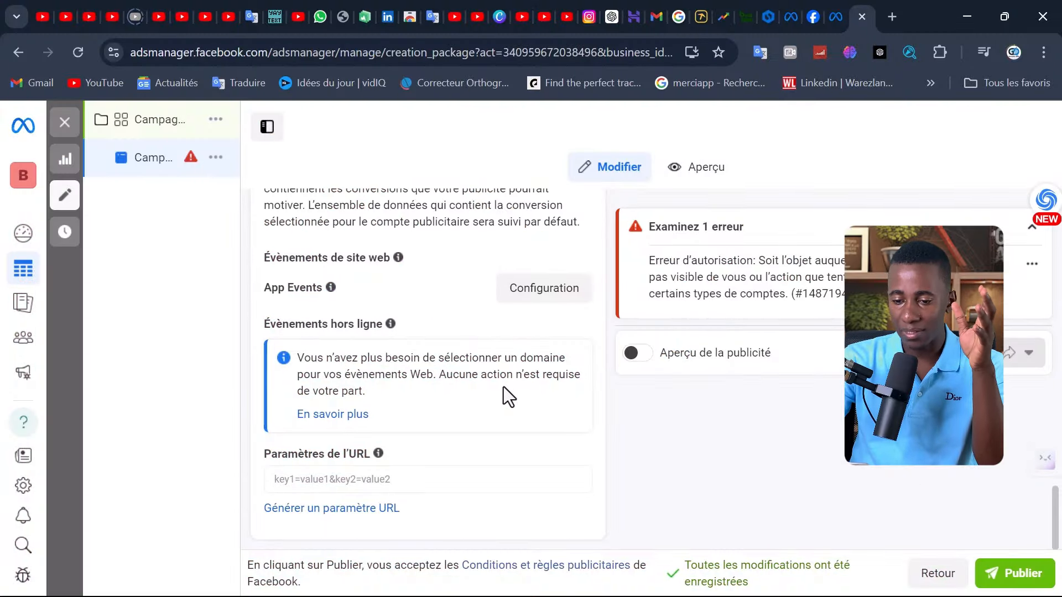
# - Review the ad's name, identity and creative settings, including the options for adding an image or a video
pyautogui.scroll(3, 503, 386)
pyautogui.scroll(10, 503, 387)
pyautogui.scroll(-6, 504, 386)
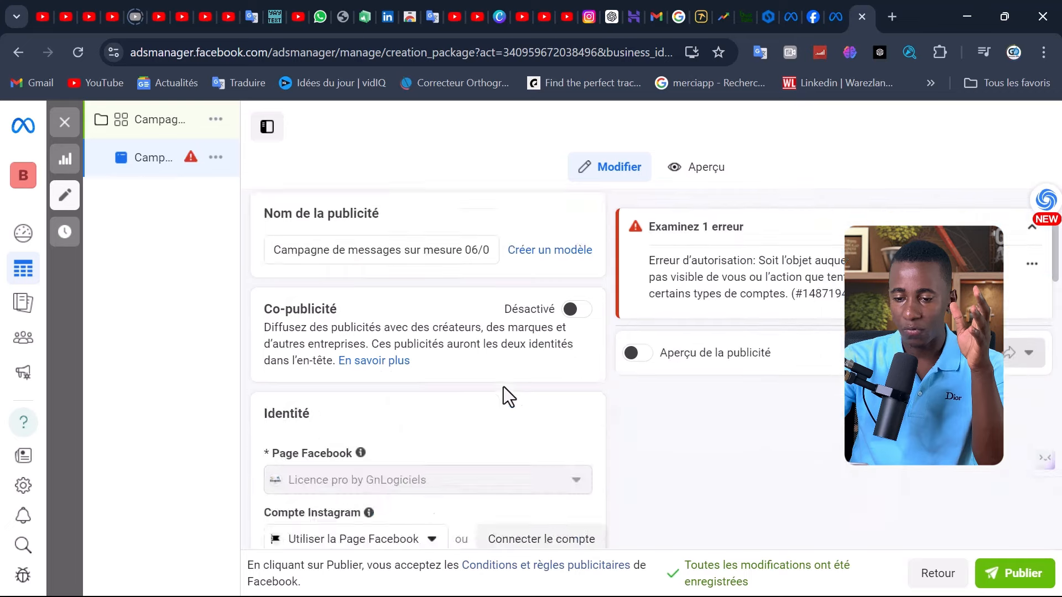
pyautogui.scroll(-8, 503, 387)
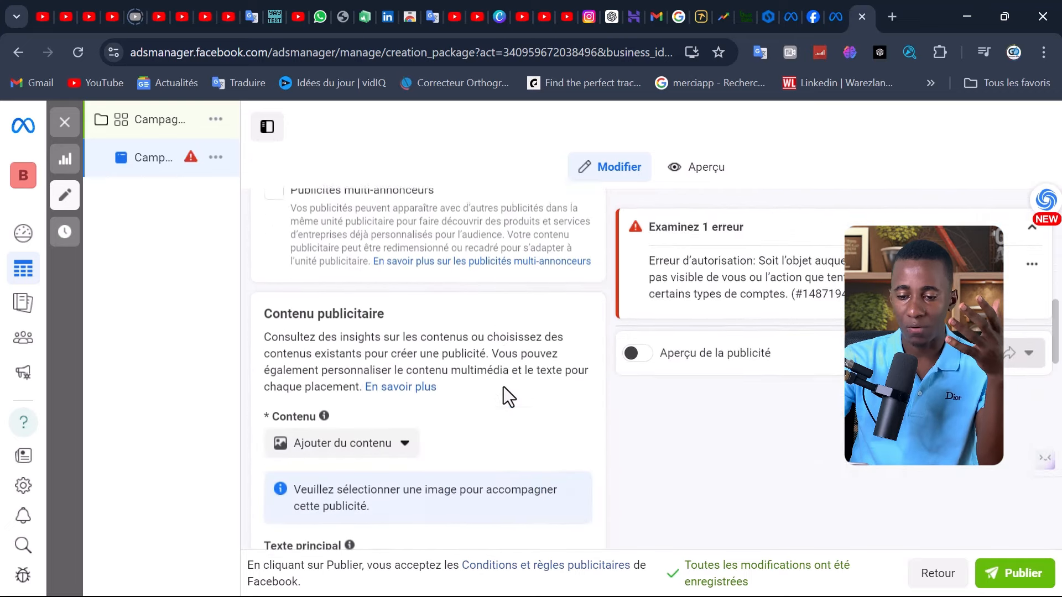
pyautogui.click(366, 362)
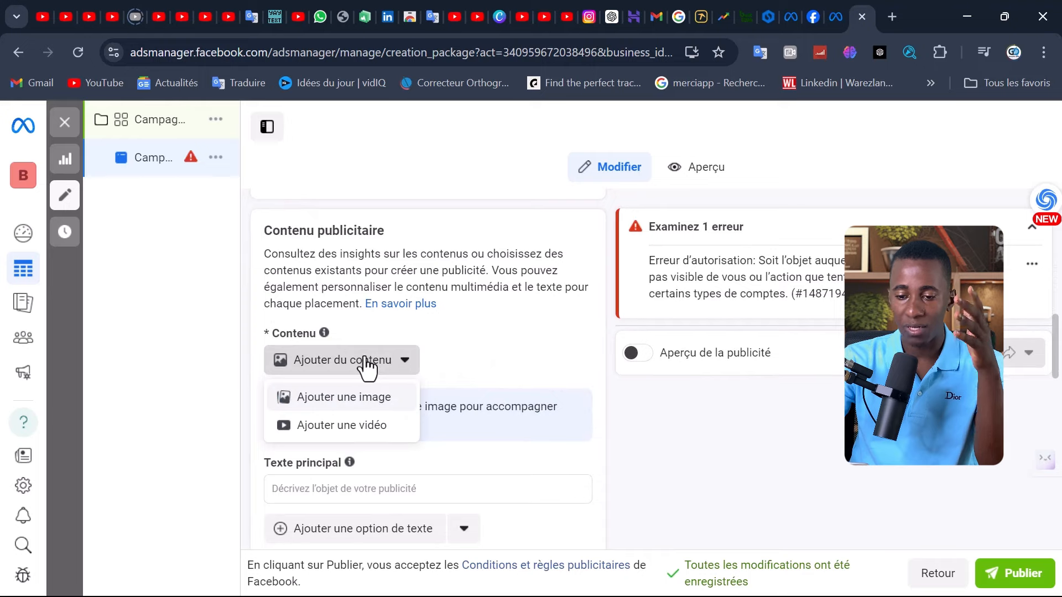
pyautogui.click(464, 326)
pyautogui.scroll(-3, 464, 327)
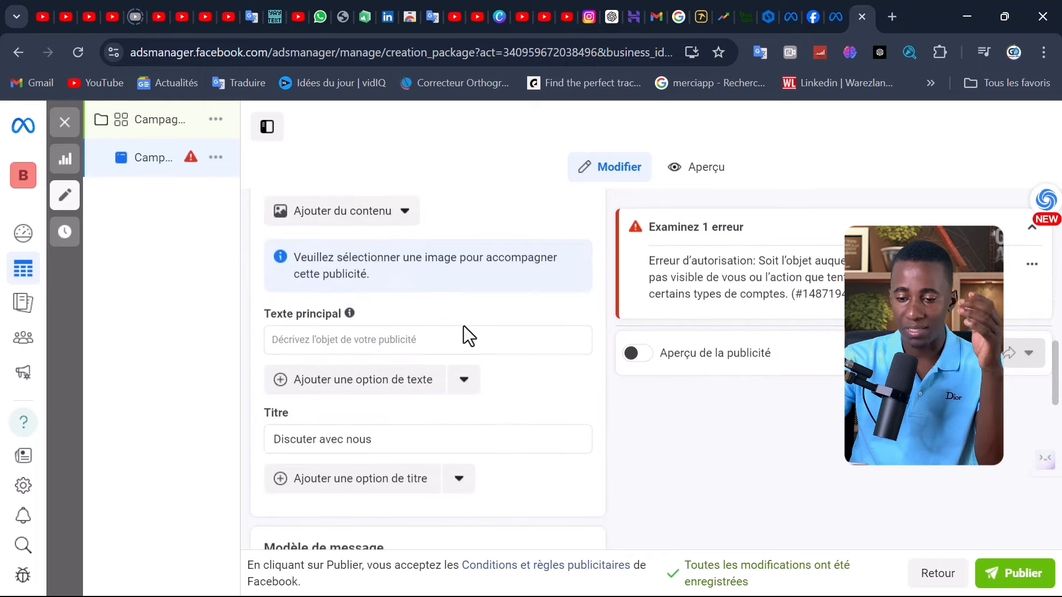
# - Inspect the ad's primary text field, message template, tracking and URL parameter settings
pyautogui.click(358, 345)
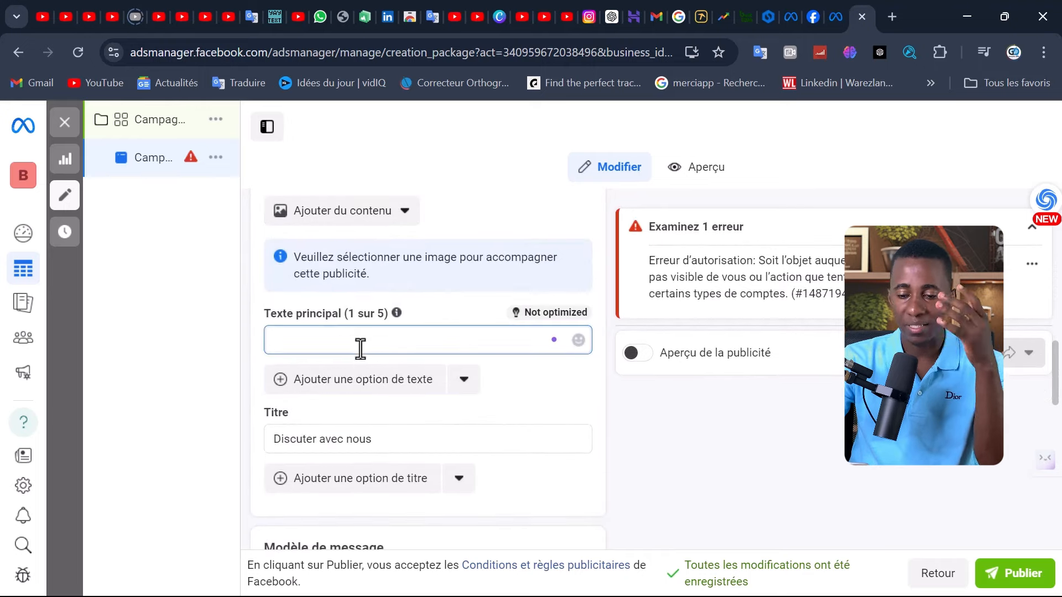
pyautogui.scroll(-10, 360, 348)
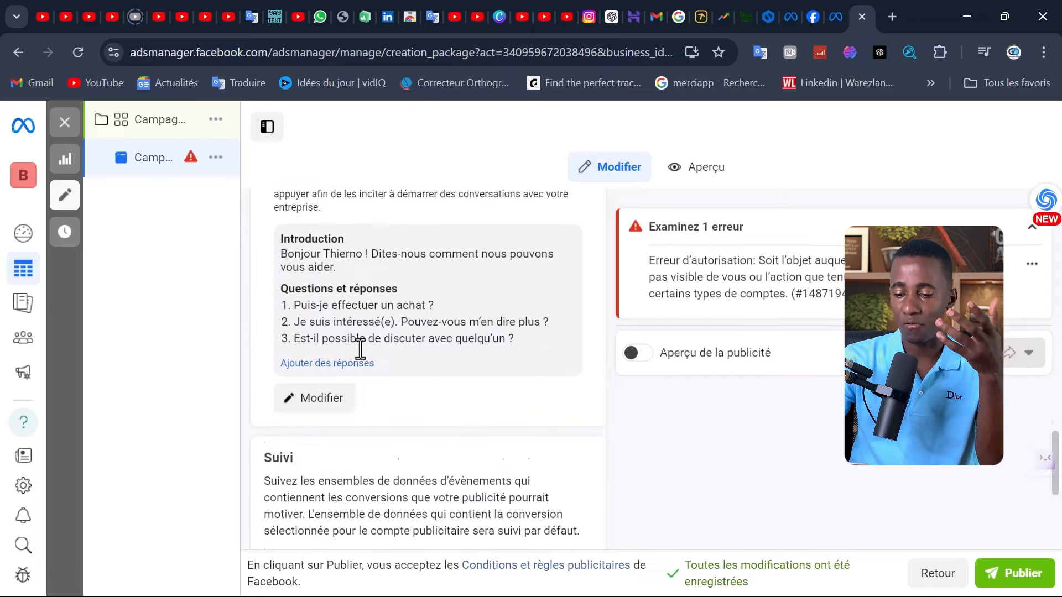
pyautogui.scroll(-1, 360, 347)
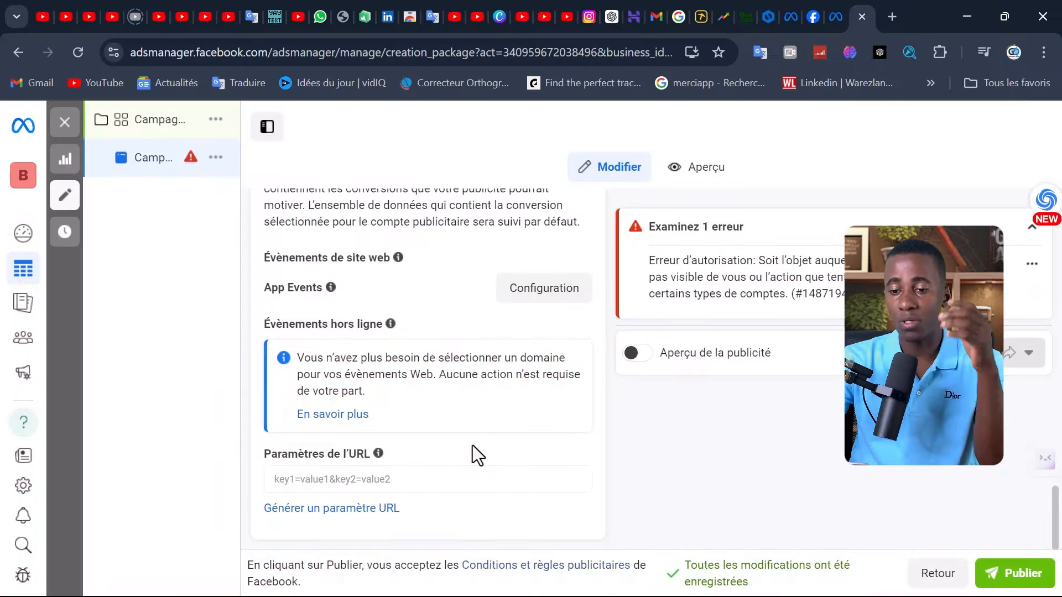
# - Leave the tailored messages campaign and create a new auction campaign with the Interactions objective and the manual interactions configuration
pyautogui.click(64, 123)
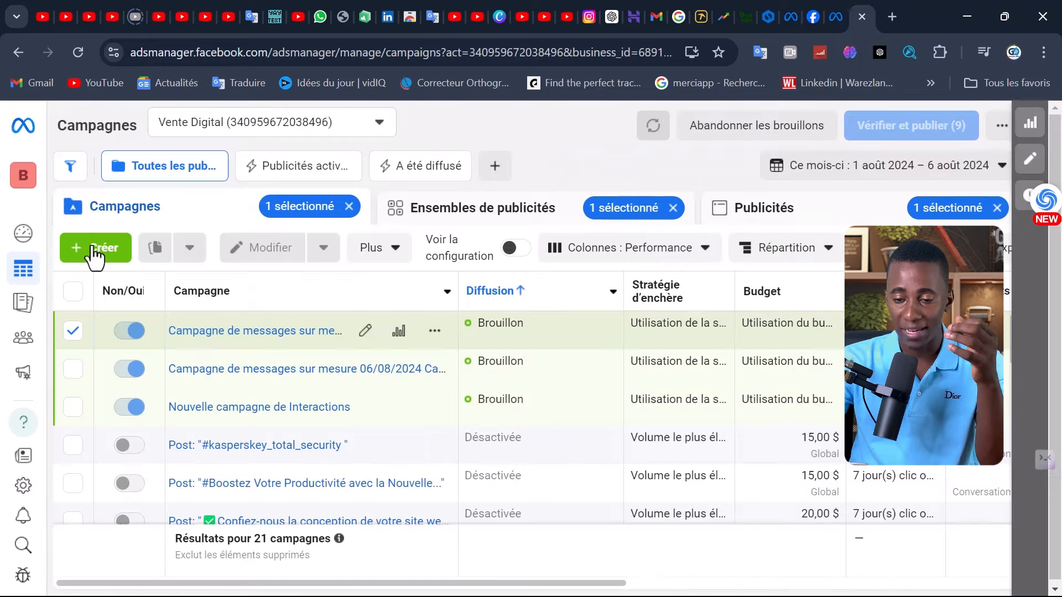
pyautogui.click(95, 256)
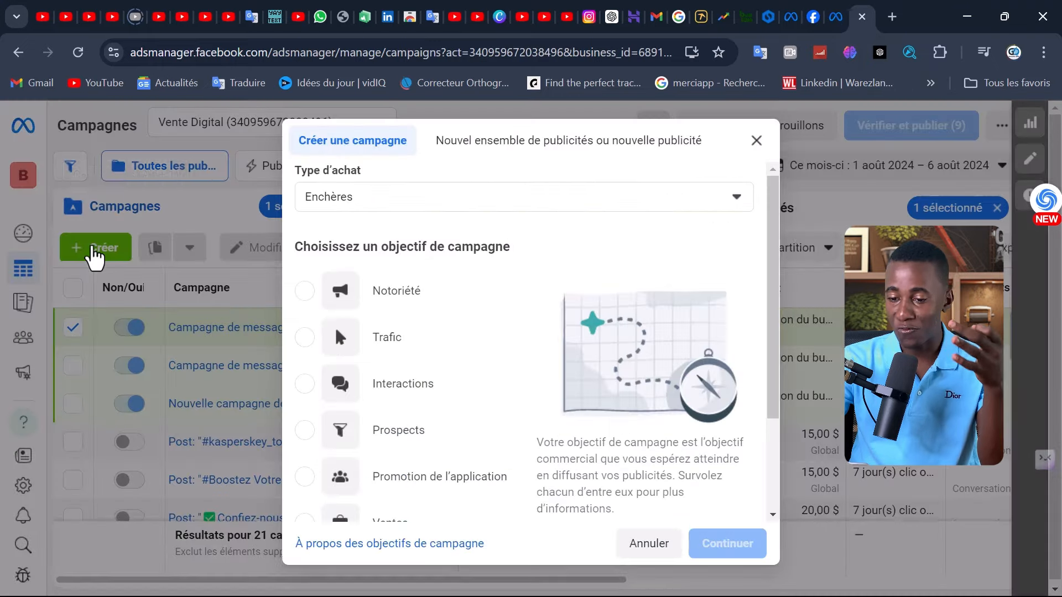
pyautogui.click(392, 393)
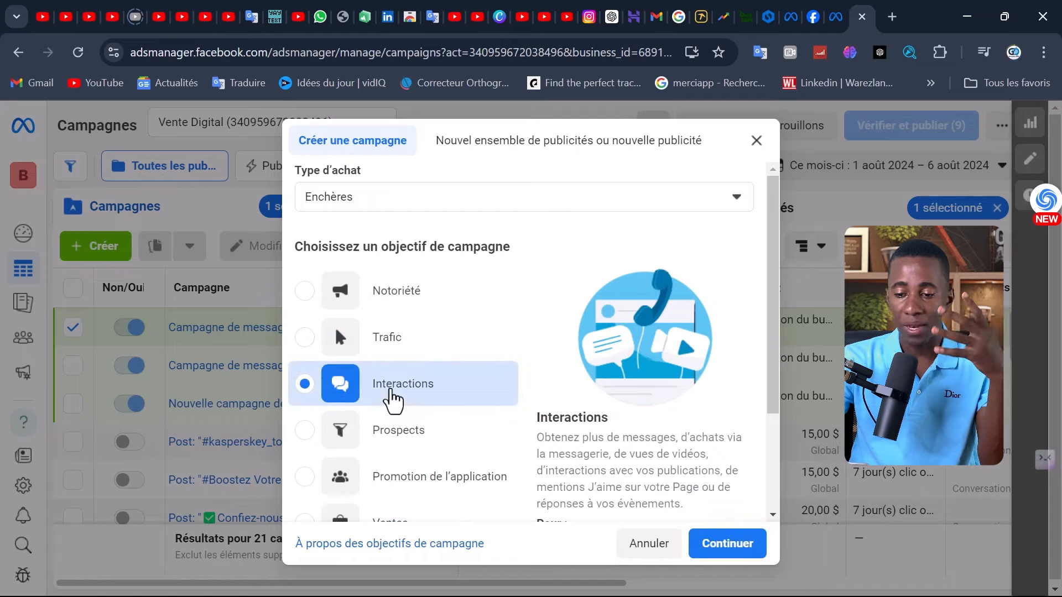
pyautogui.click(719, 554)
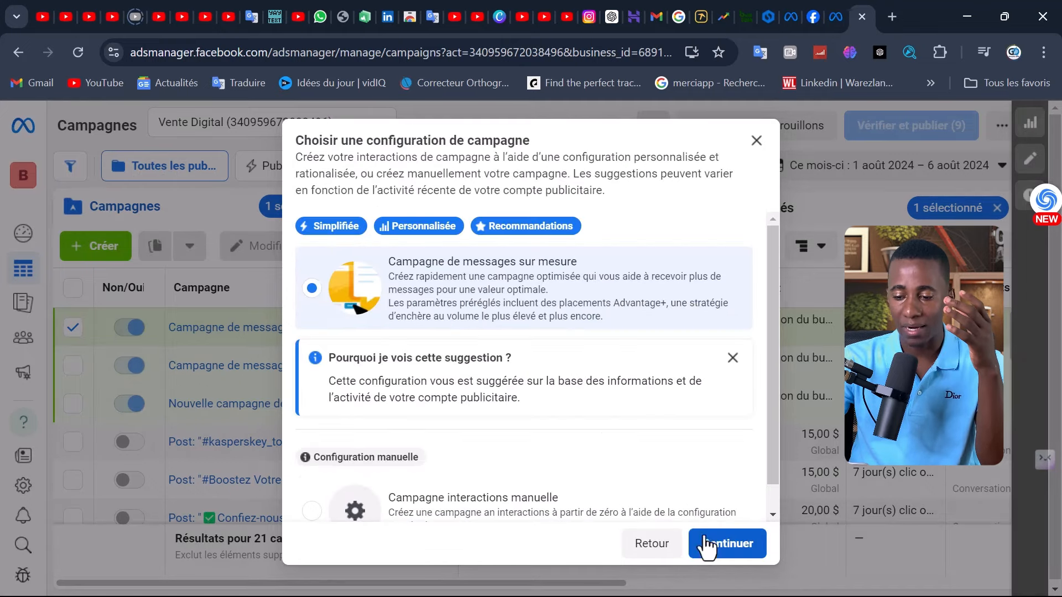
pyautogui.scroll(-1, 559, 387)
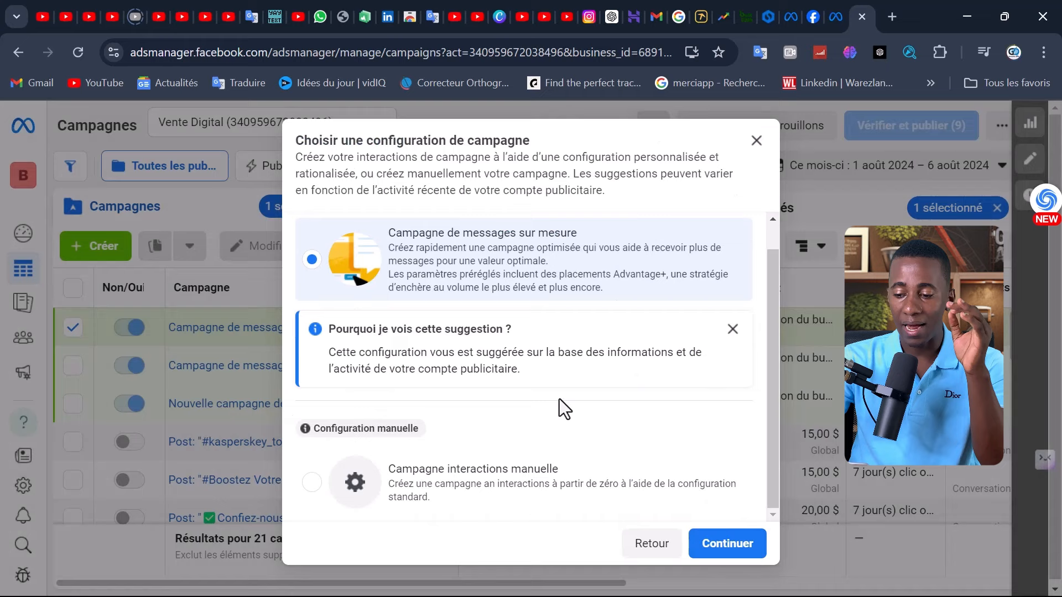
pyautogui.click(425, 472)
pyautogui.click(733, 541)
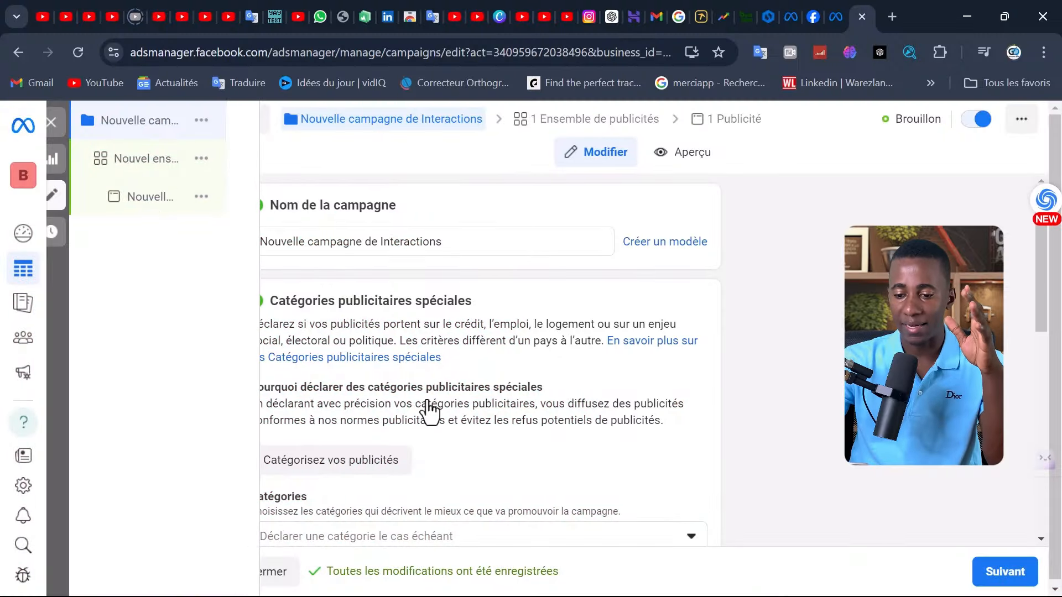
# - Review the campaign's details, Advantage campaign budget and A/B test settings, and continue to the ad set
pyautogui.scroll(-10, 429, 412)
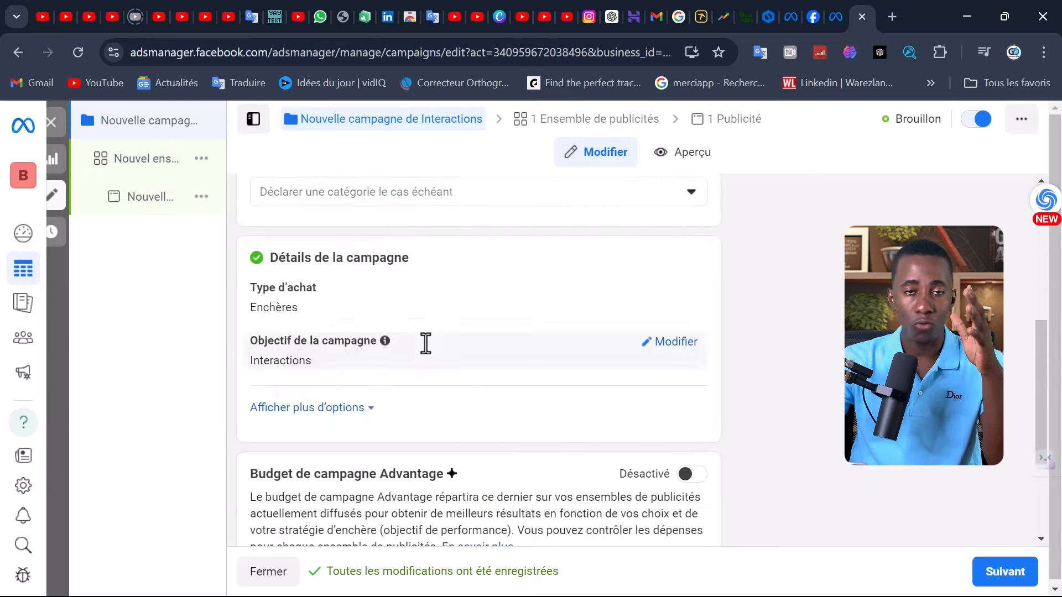
pyautogui.scroll(-1, 425, 343)
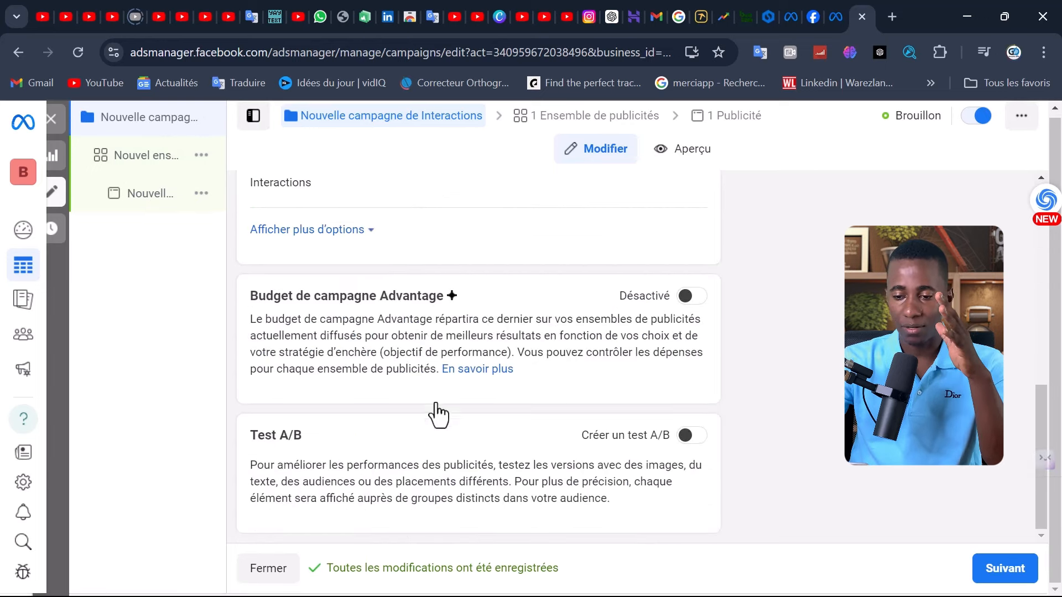
pyautogui.click(1002, 570)
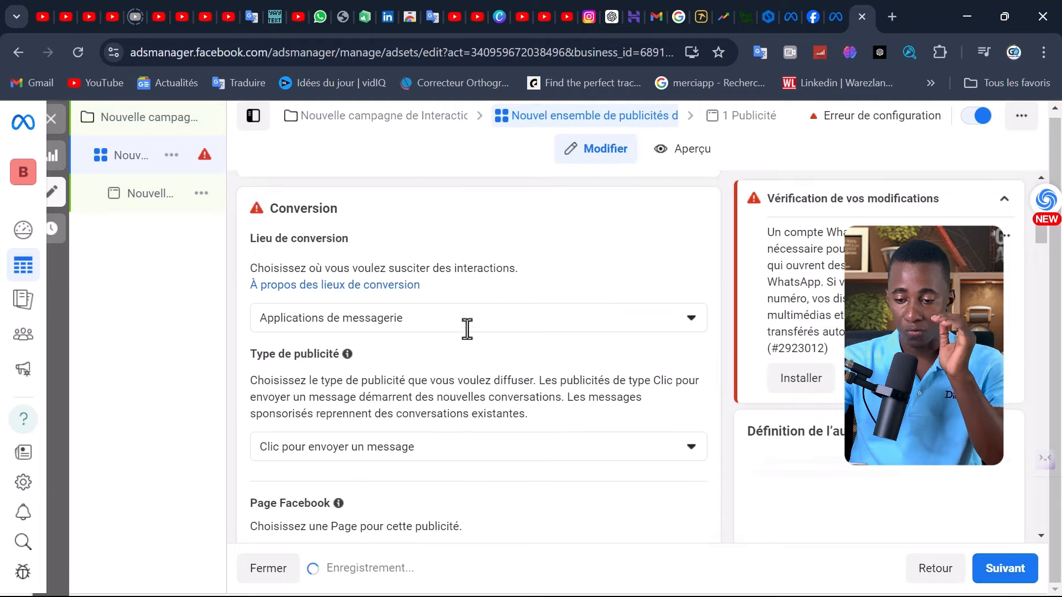
# - Examine the ad set's available conversion locations and its Messenger, Instagram and WhatsApp destinations
pyautogui.click(468, 334)
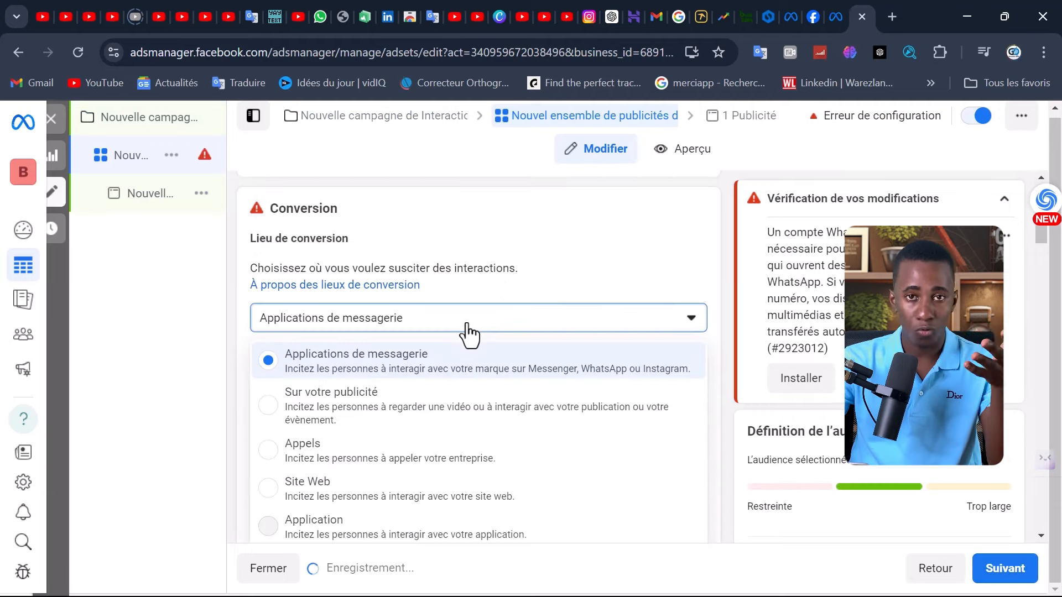
pyautogui.scroll(-2, 442, 426)
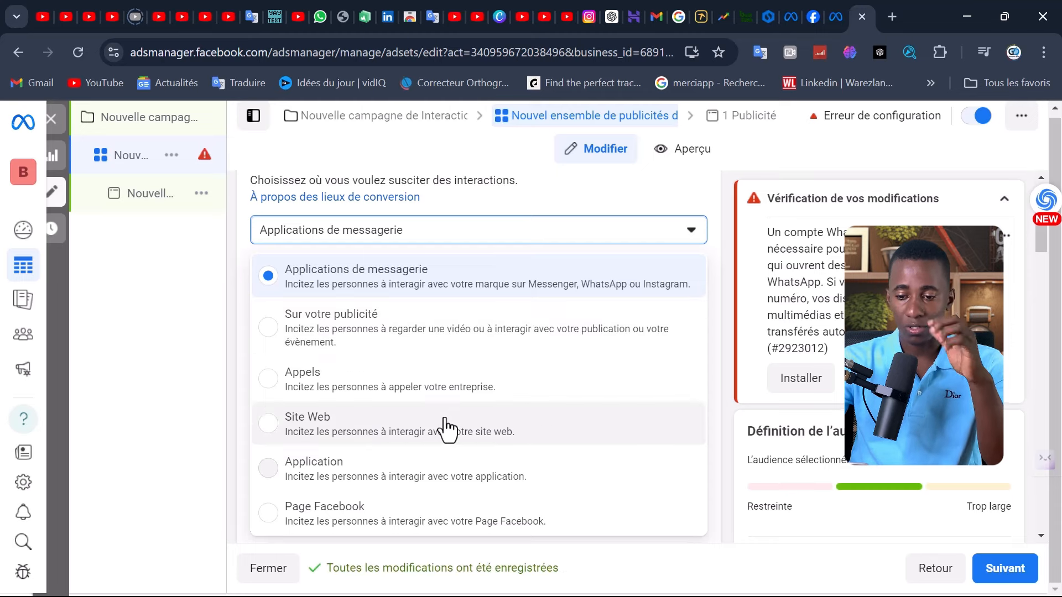
pyautogui.scroll(-5, 447, 429)
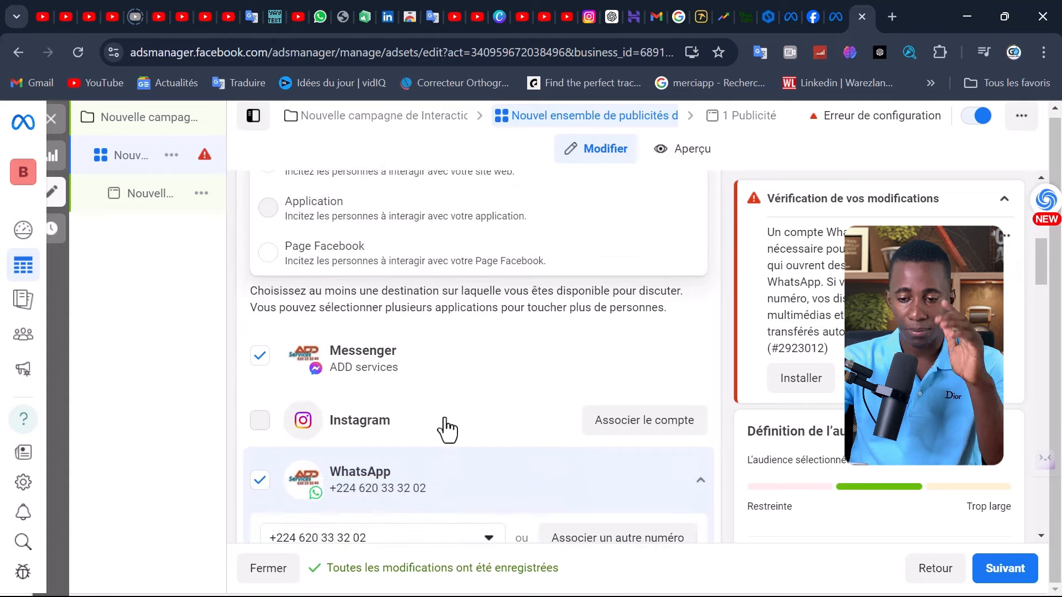
pyautogui.scroll(-5, 447, 429)
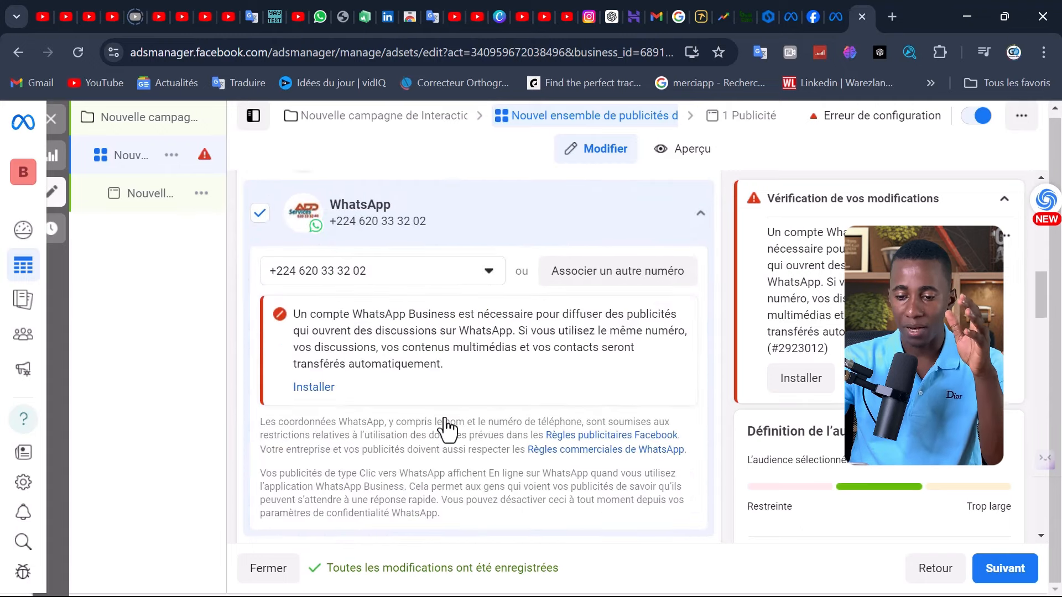
# - Review the ad set's performance goal, bid control, Advantage+ audience and placement settings, and continue to the ad
pyautogui.scroll(-12, 447, 429)
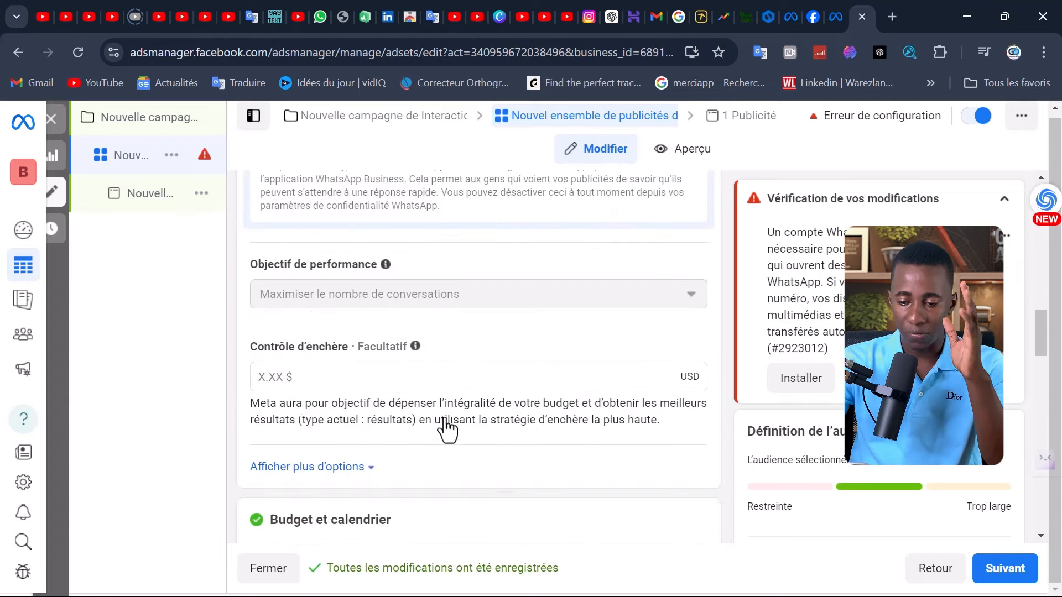
pyautogui.scroll(-14, 447, 429)
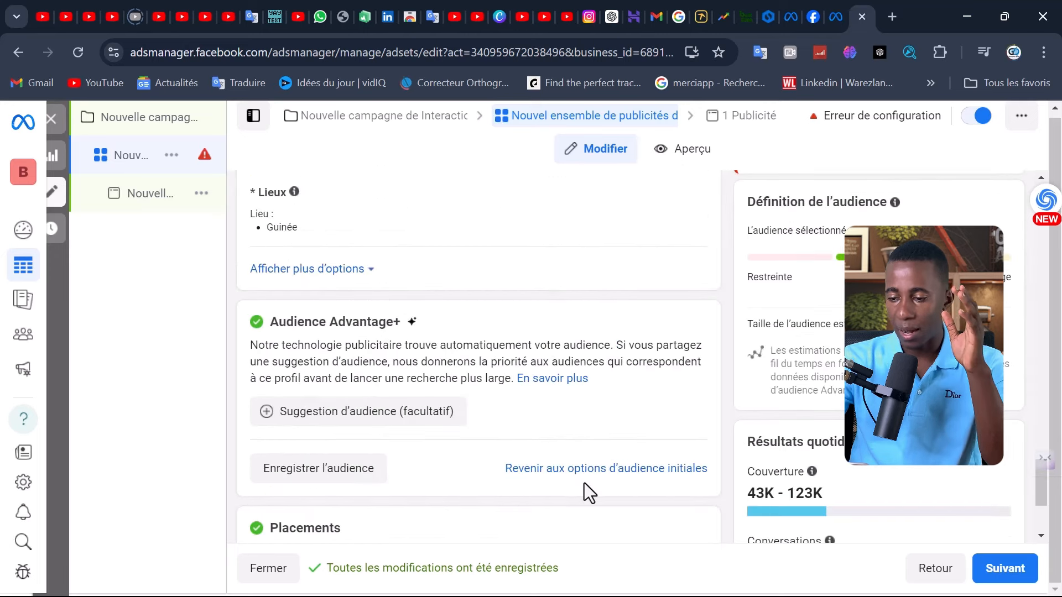
pyautogui.scroll(-3, 584, 491)
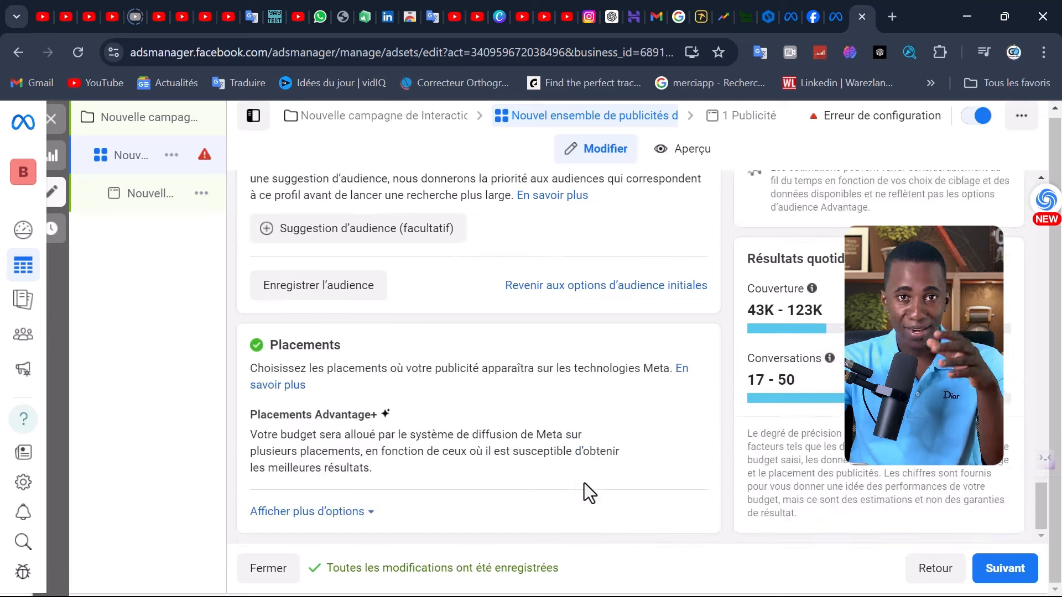
pyautogui.click(1021, 578)
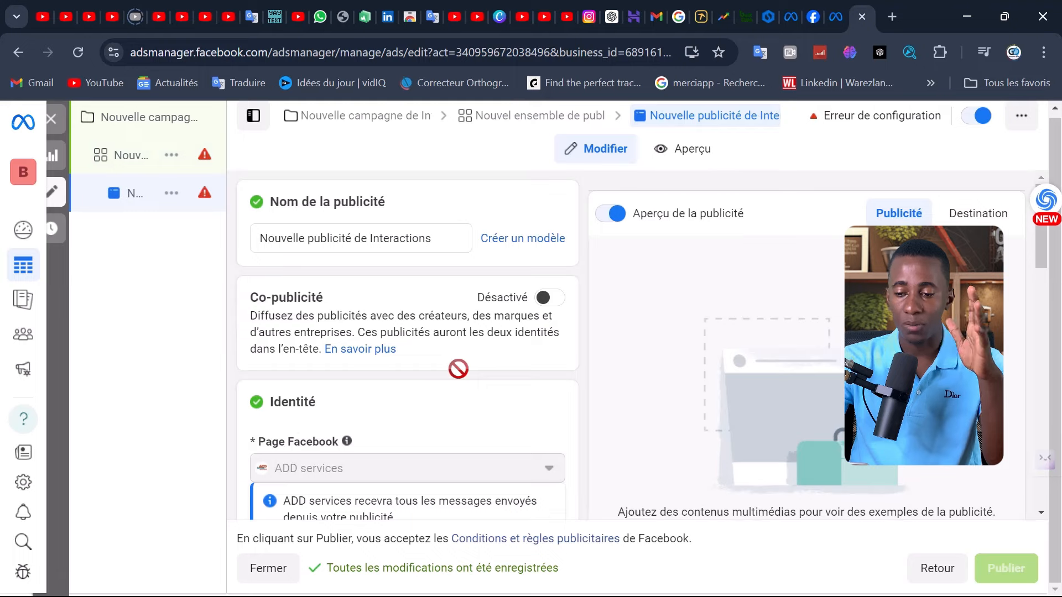
# - Inspect the ad setup choices for creating an ad or using an existing post, leaving the ad creation option selected
pyautogui.scroll(-10, 458, 369)
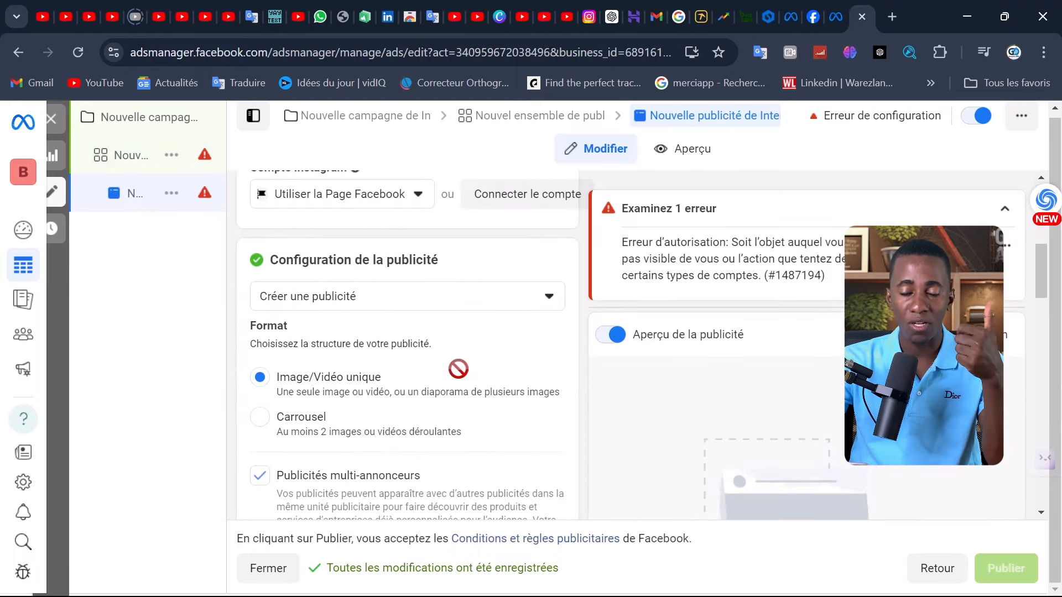
pyautogui.click(433, 307)
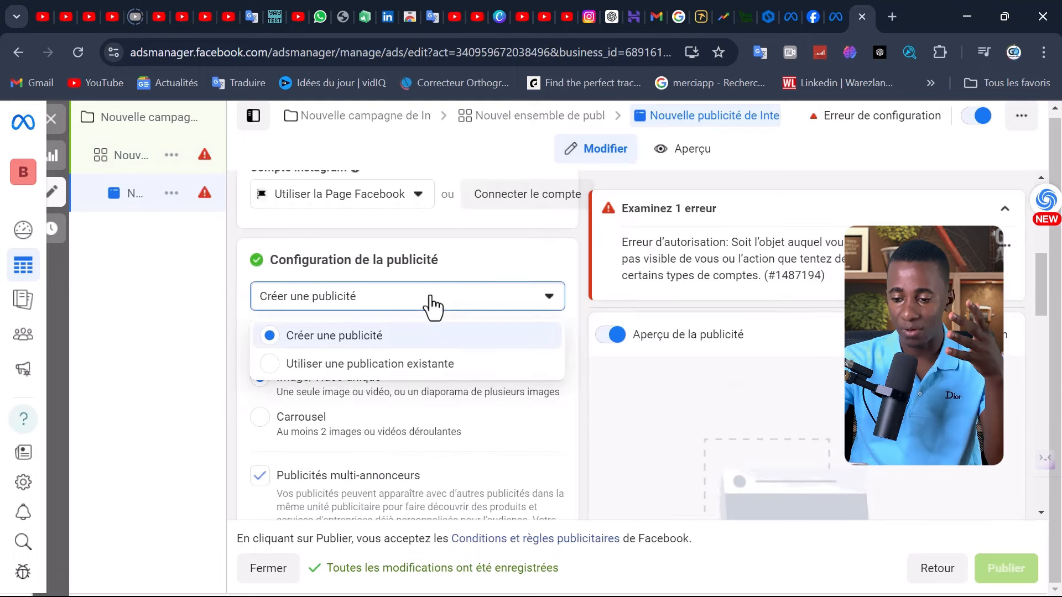
pyautogui.click(533, 448)
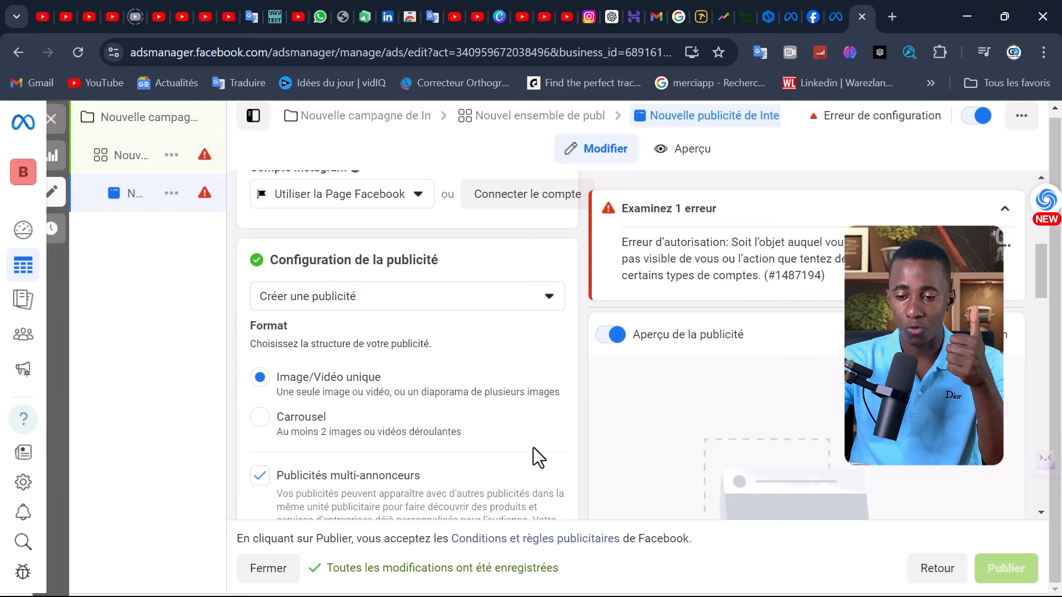
pyautogui.click(470, 301)
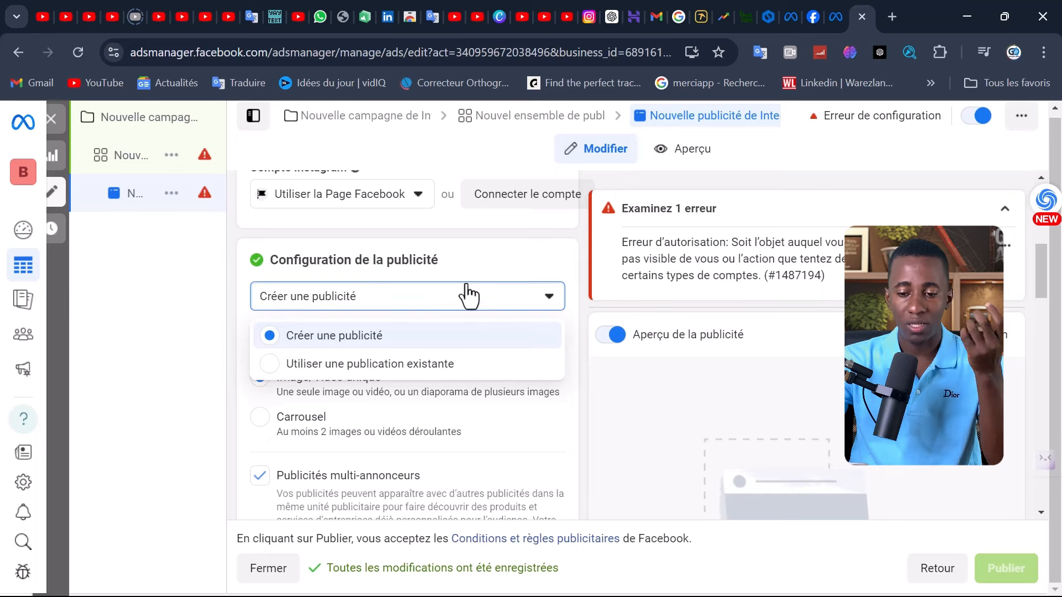
pyautogui.click(471, 255)
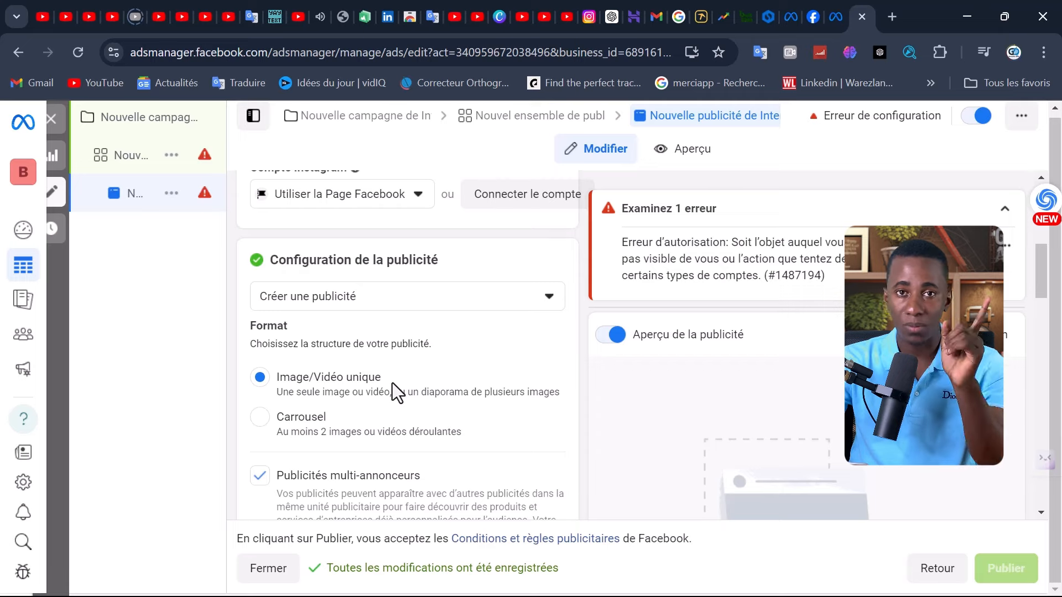
# - Examine the ad's format, multi-advertiser option, ad content fields, event tracking and URL parameter settings
pyautogui.scroll(-2, 392, 382)
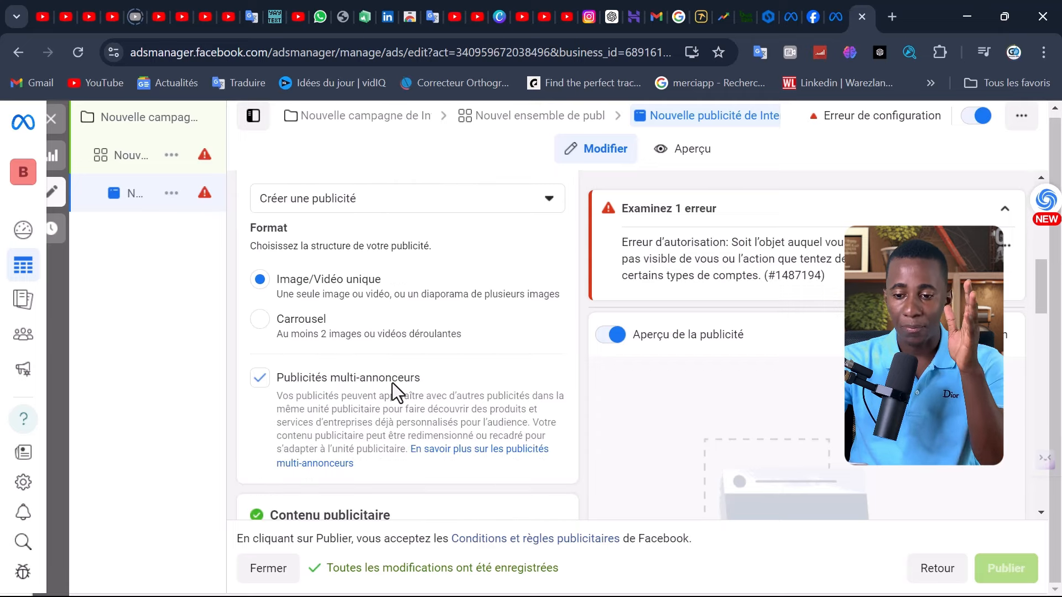
pyautogui.scroll(-3, 392, 383)
pyautogui.scroll(3, 392, 382)
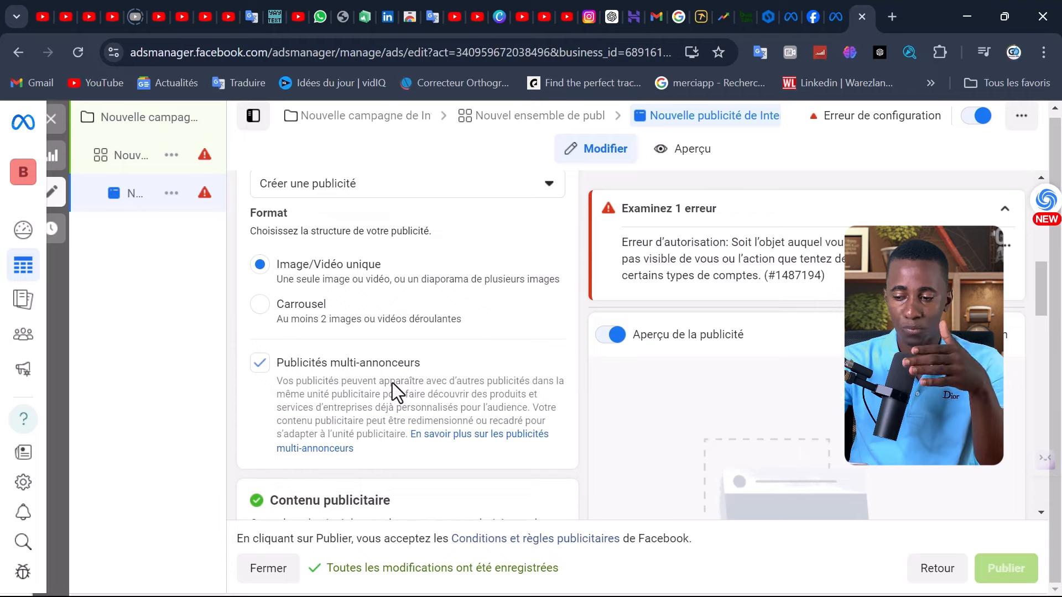
pyautogui.scroll(-3, 393, 382)
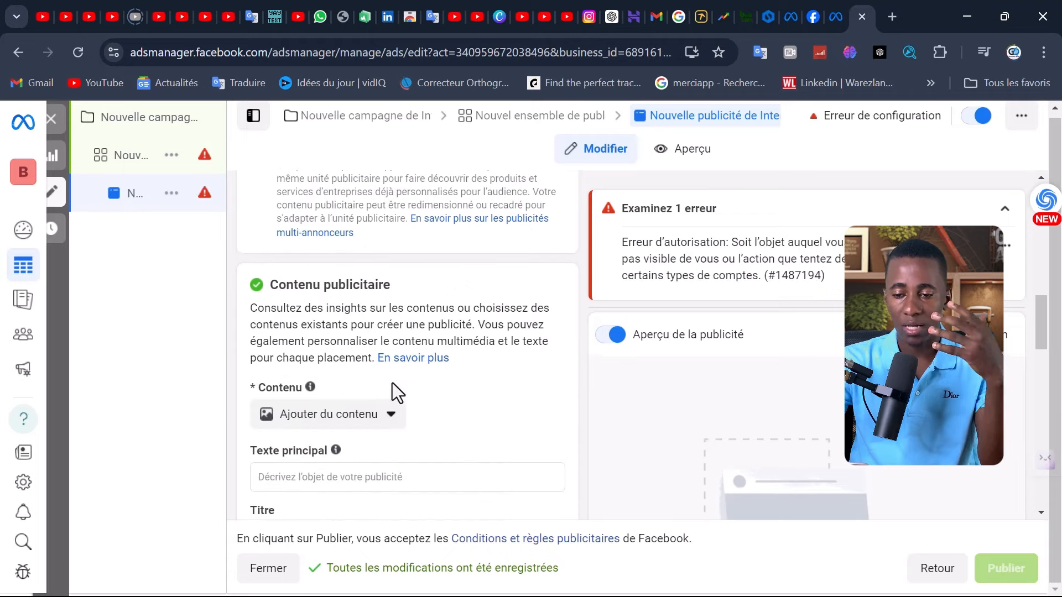
pyautogui.scroll(-3, 392, 382)
pyautogui.scroll(7, 393, 383)
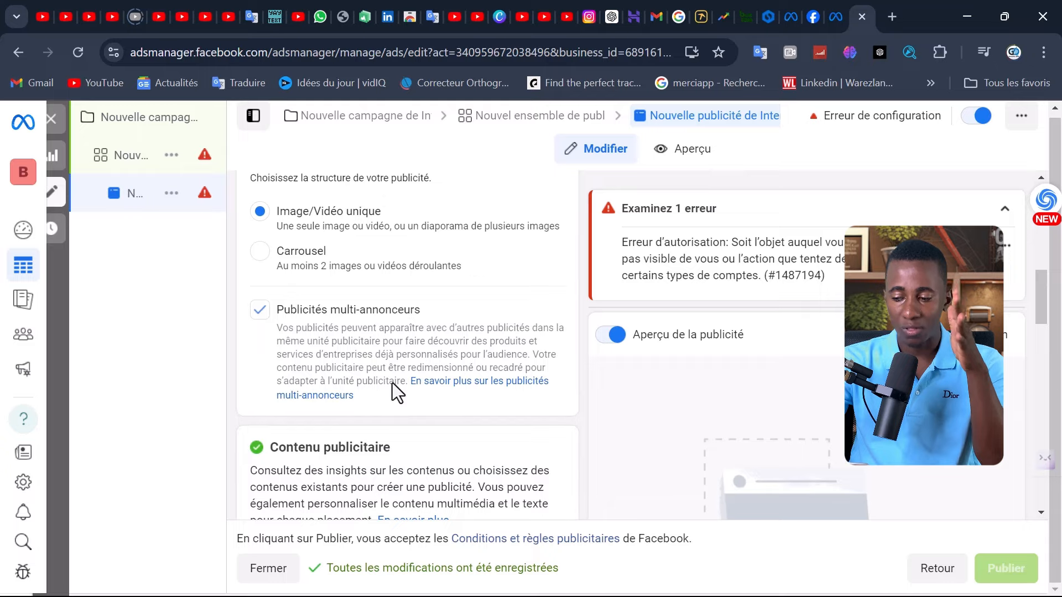
pyautogui.scroll(-15, 392, 383)
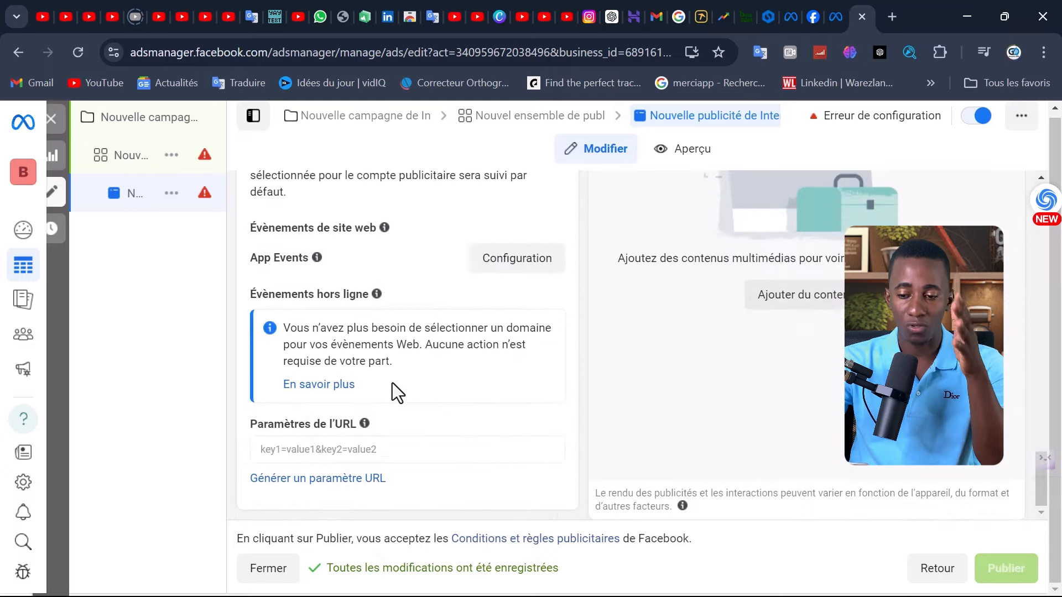